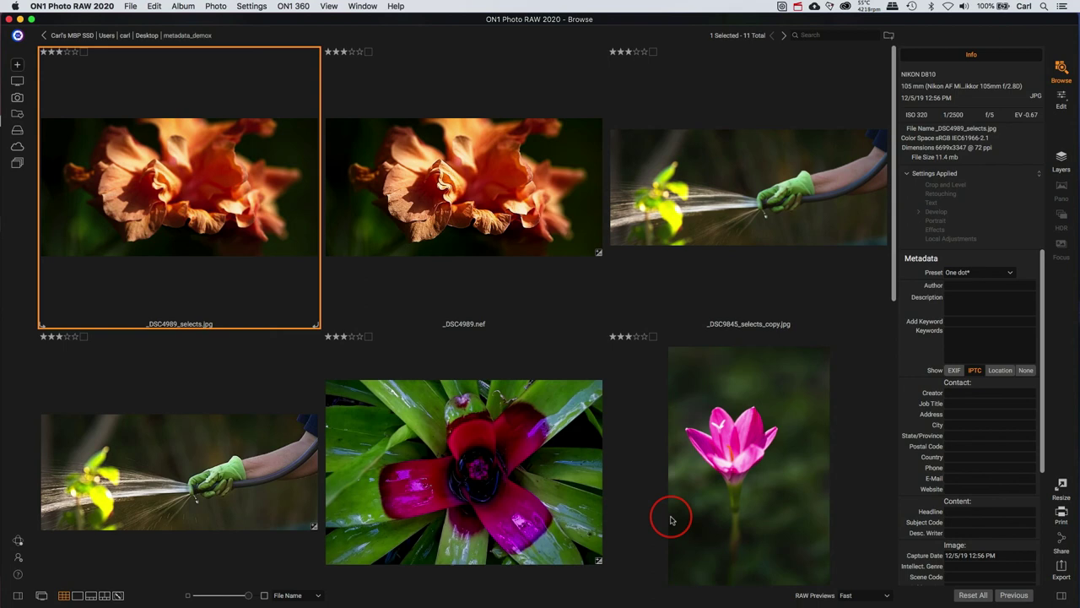
Step: Select all 11 photos and apply the photographer's metadata preset from the Metadata panel
{"action": "key", "text": "super+a"}
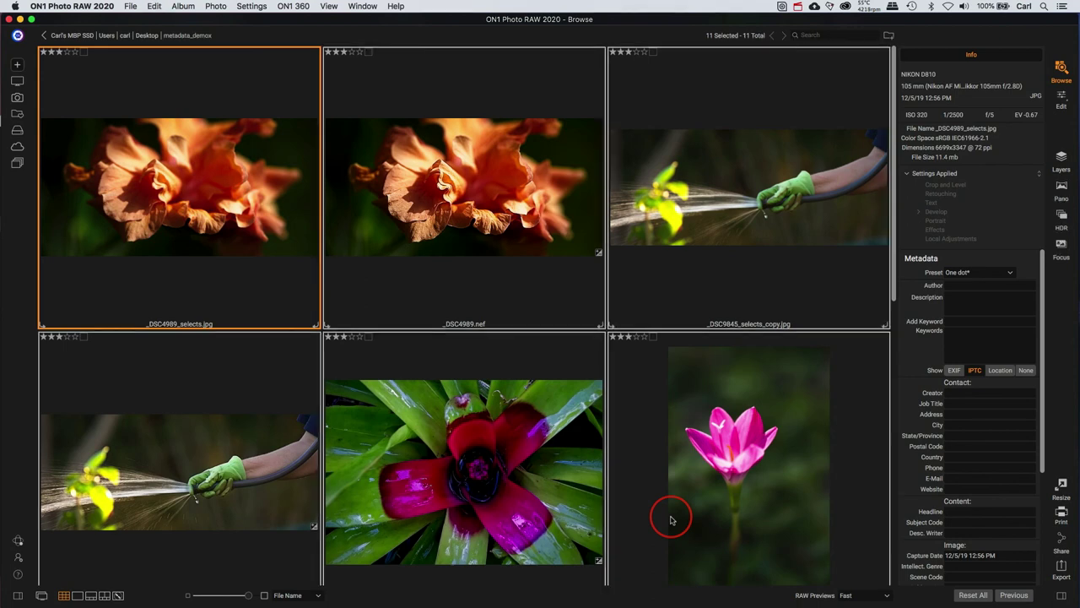
{"action": "left_click", "coordinate": [1012, 273]}
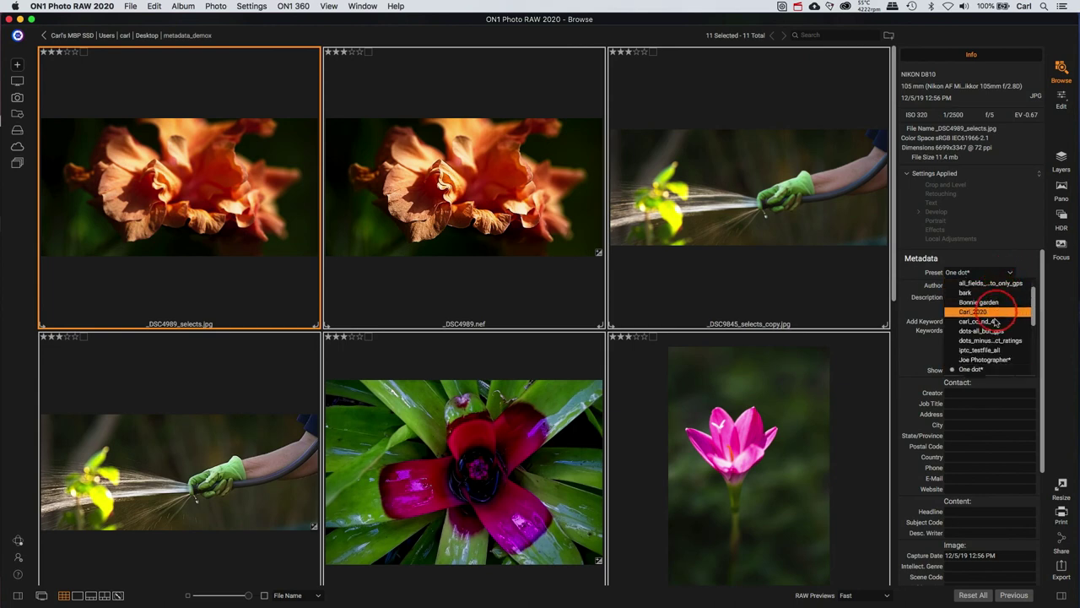
{"action": "left_click", "coordinate": [990, 360]}
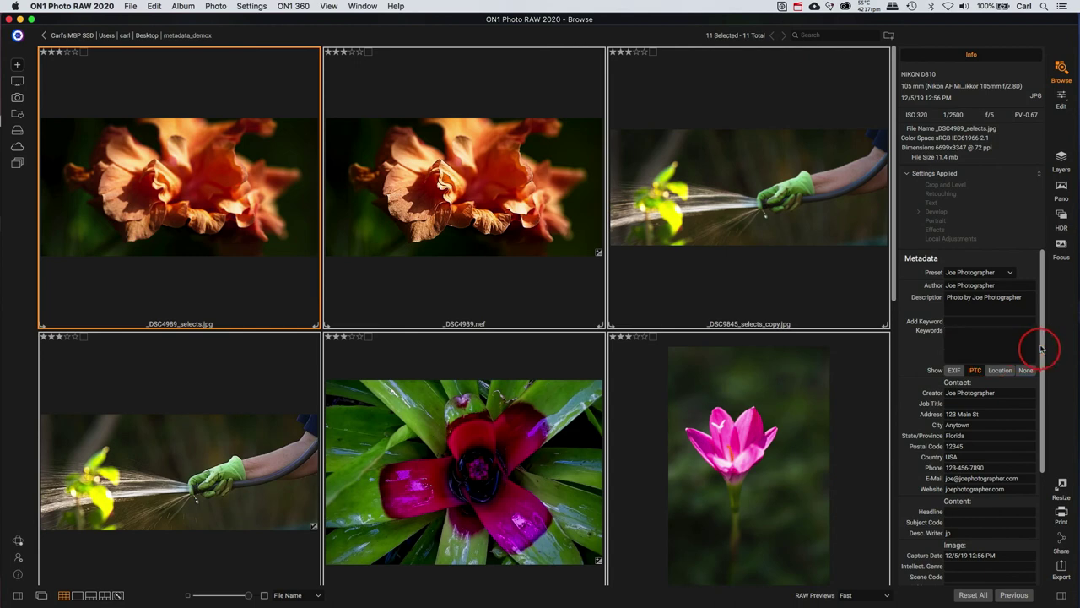
{"action": "left_click", "coordinate": [985, 308]}
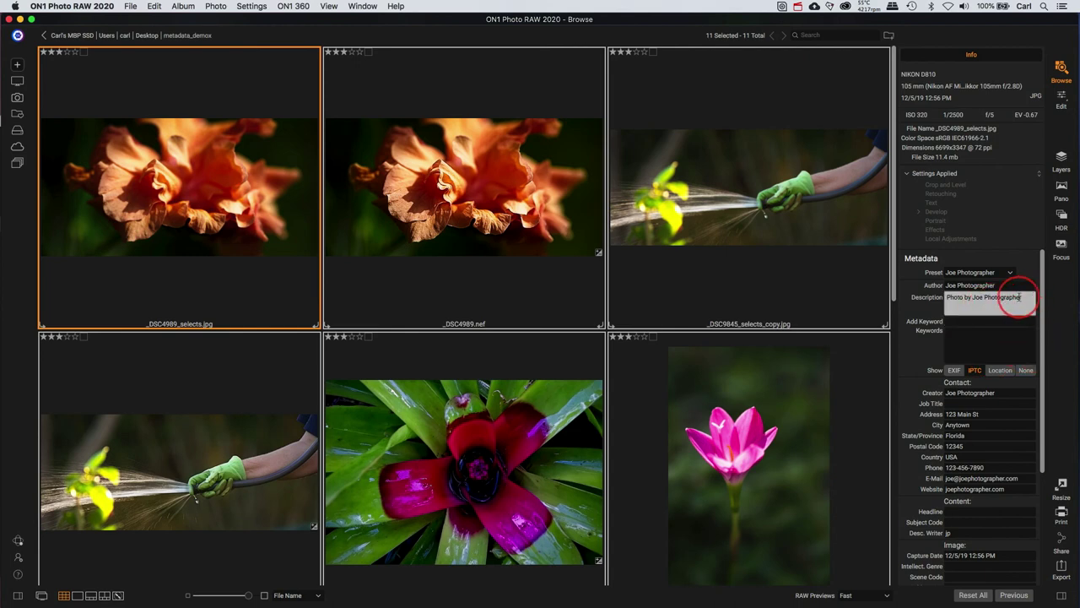
{"action": "left_click", "coordinate": [1019, 300]}
{"action": "triple_click", "coordinate": [947, 299]}
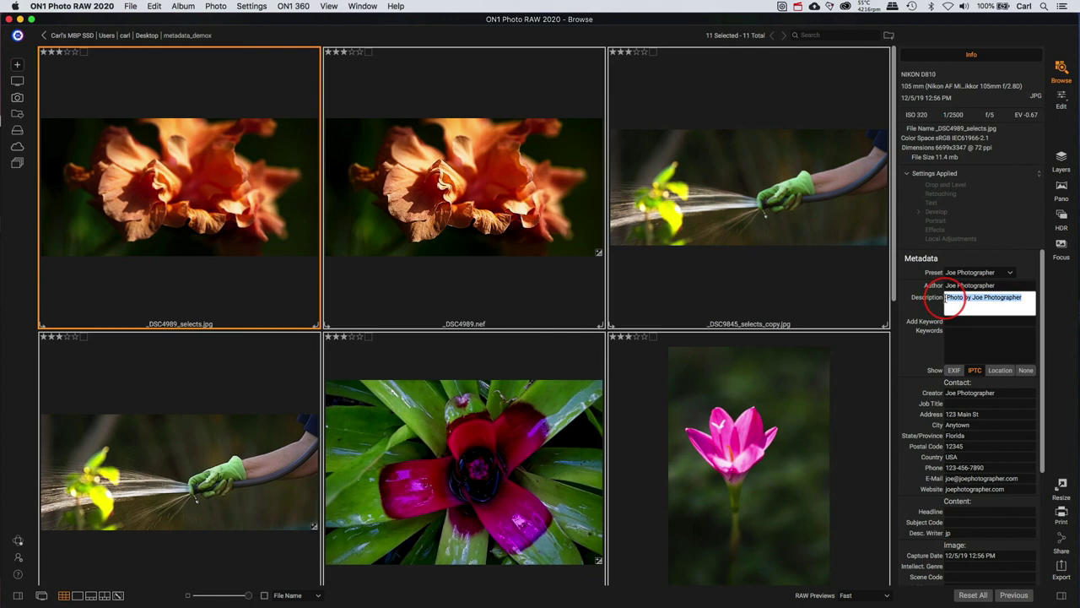
{"action": "left_click", "coordinate": [947, 299]}
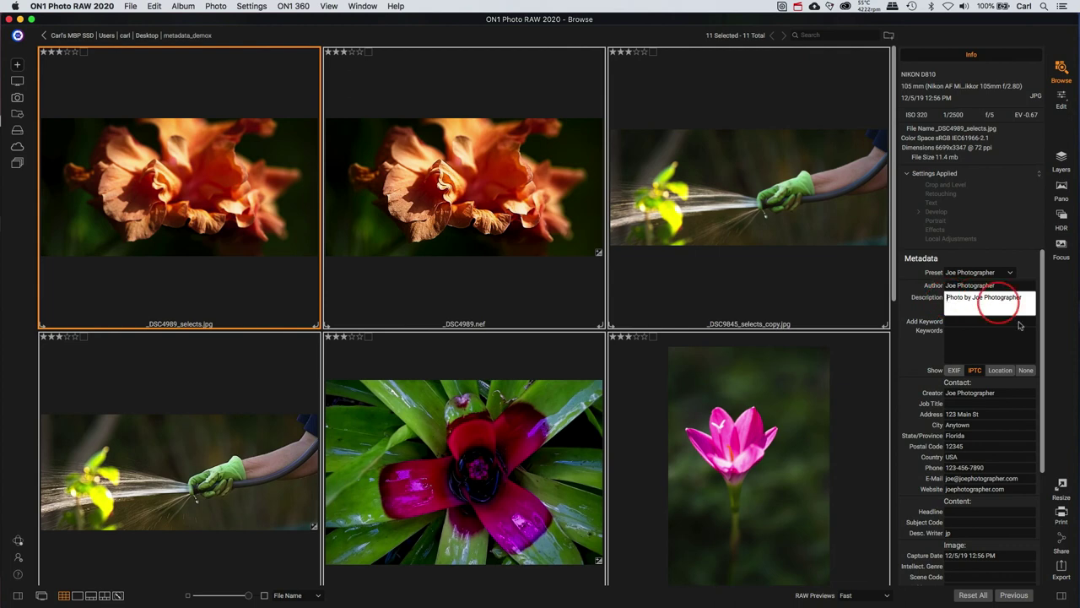
{"action": "left_click", "coordinate": [975, 393]}
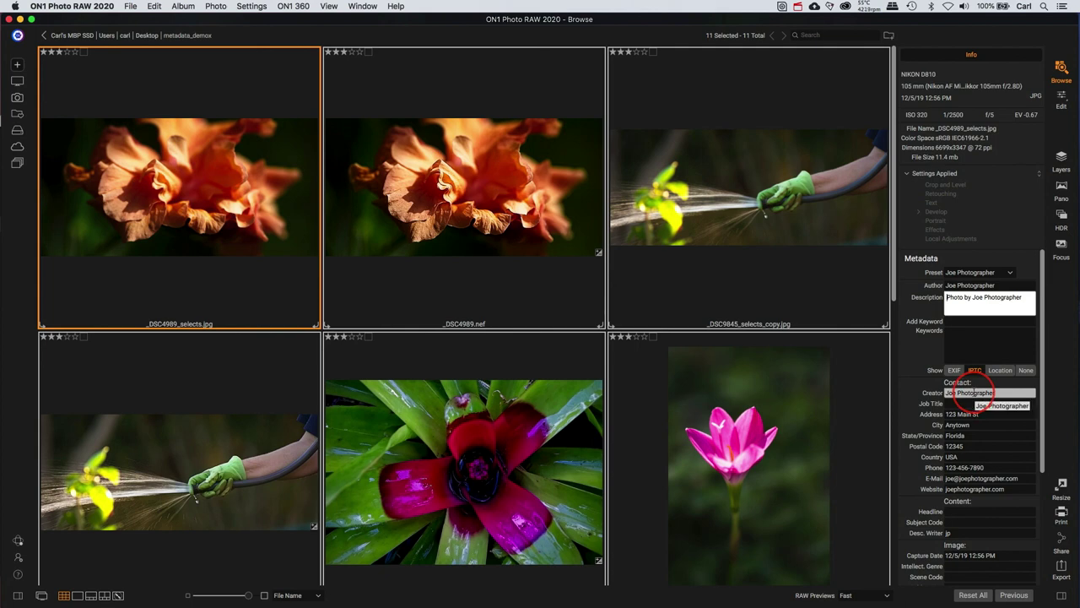
{"action": "left_click", "coordinate": [979, 413]}
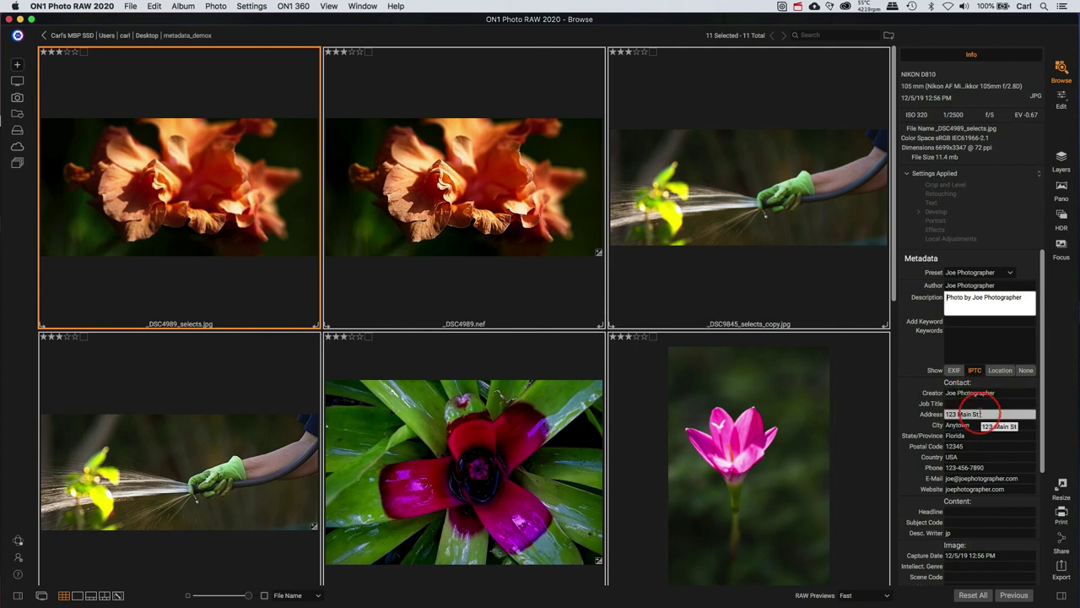
{"action": "left_click", "coordinate": [972, 488]}
{"action": "left_click", "coordinate": [962, 413]}
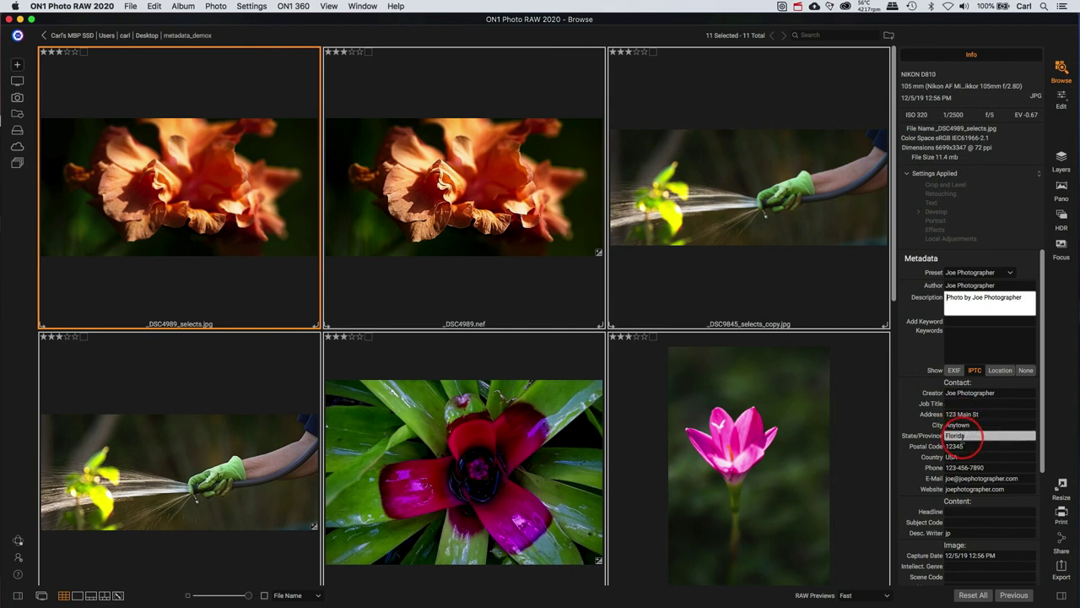
{"action": "left_click", "coordinate": [964, 456]}
{"action": "left_click", "coordinate": [966, 465]}
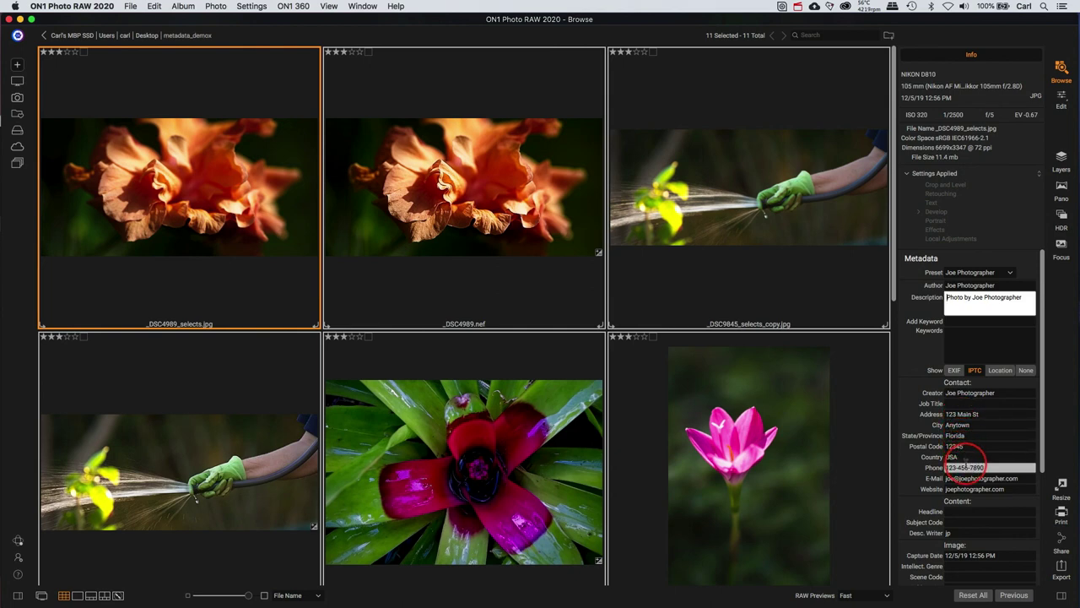
{"action": "left_click", "coordinate": [966, 477]}
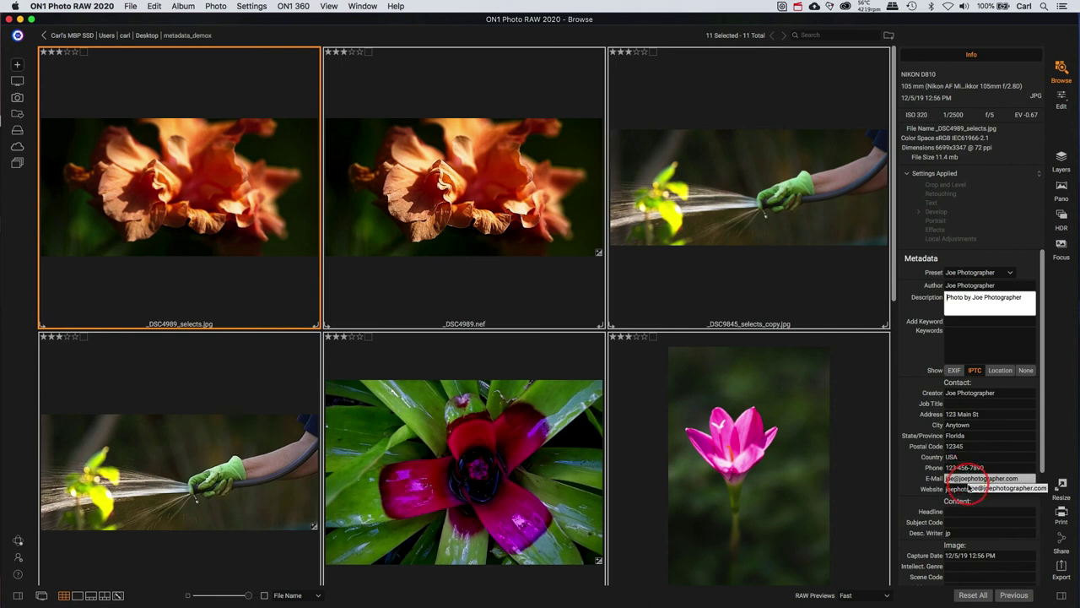
{"action": "left_click", "coordinate": [970, 488]}
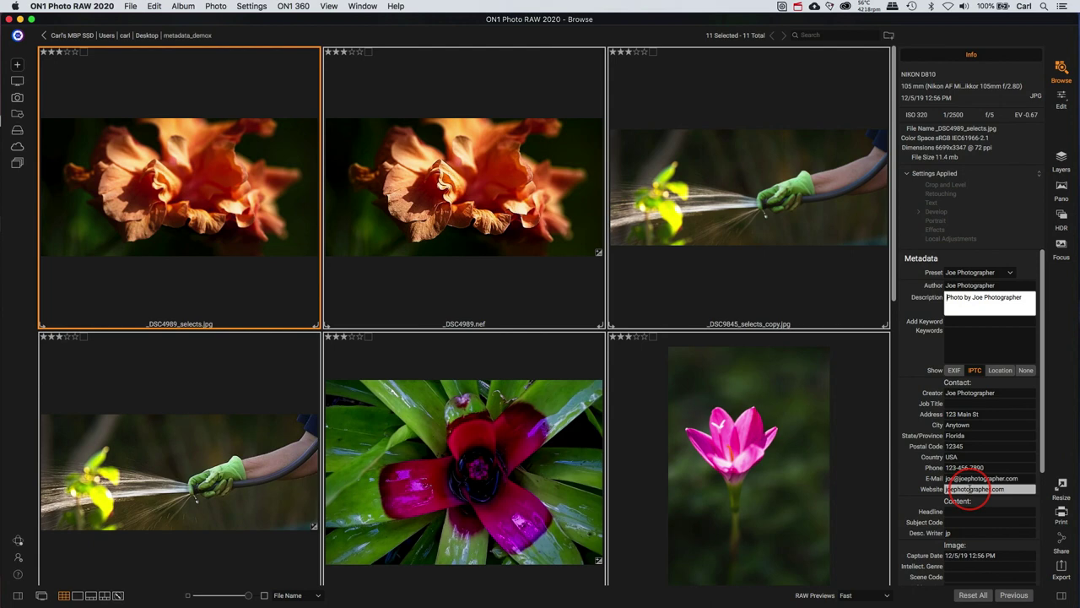
Step: Keep the website value, then check the Image location fields: State/Province Florida, Country United States
{"action": "key", "text": "Return"}
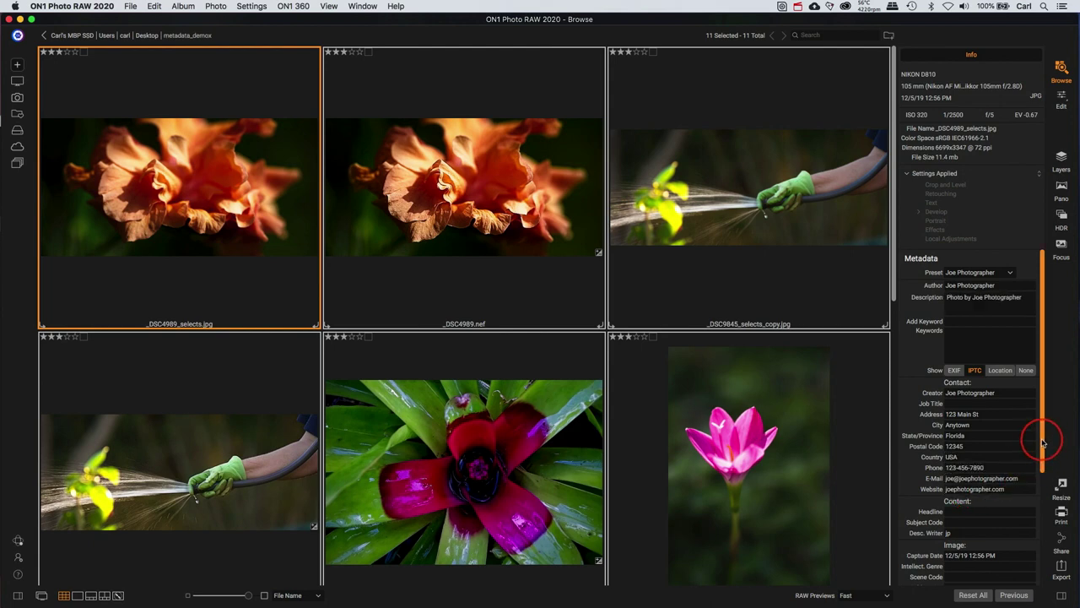
{"action": "scroll", "coordinate": [1044, 439], "scroll_direction": "down", "scroll_amount": 5}
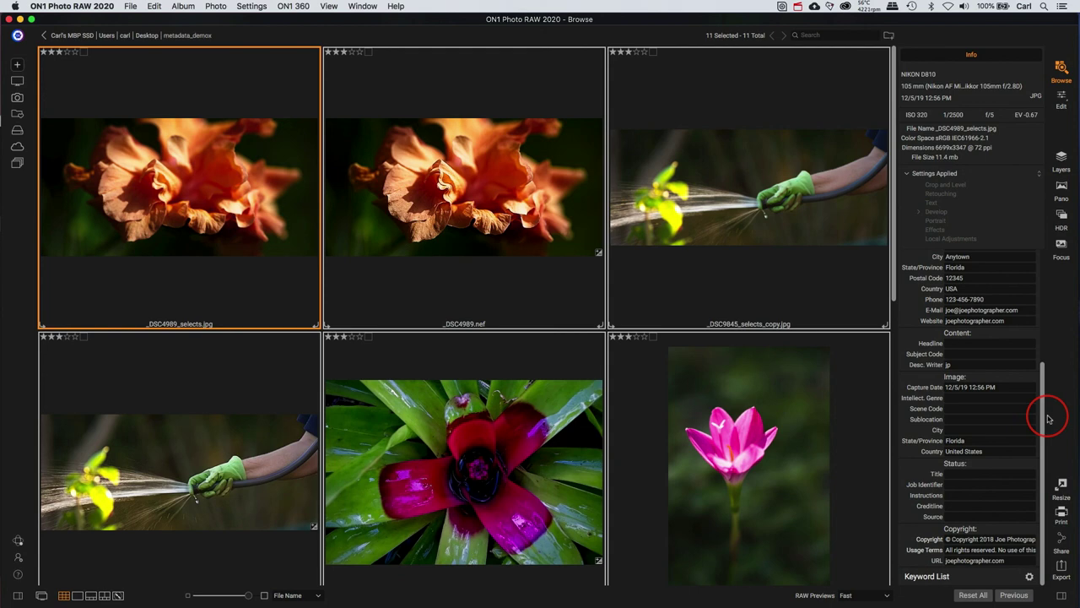
{"action": "left_click", "coordinate": [975, 449]}
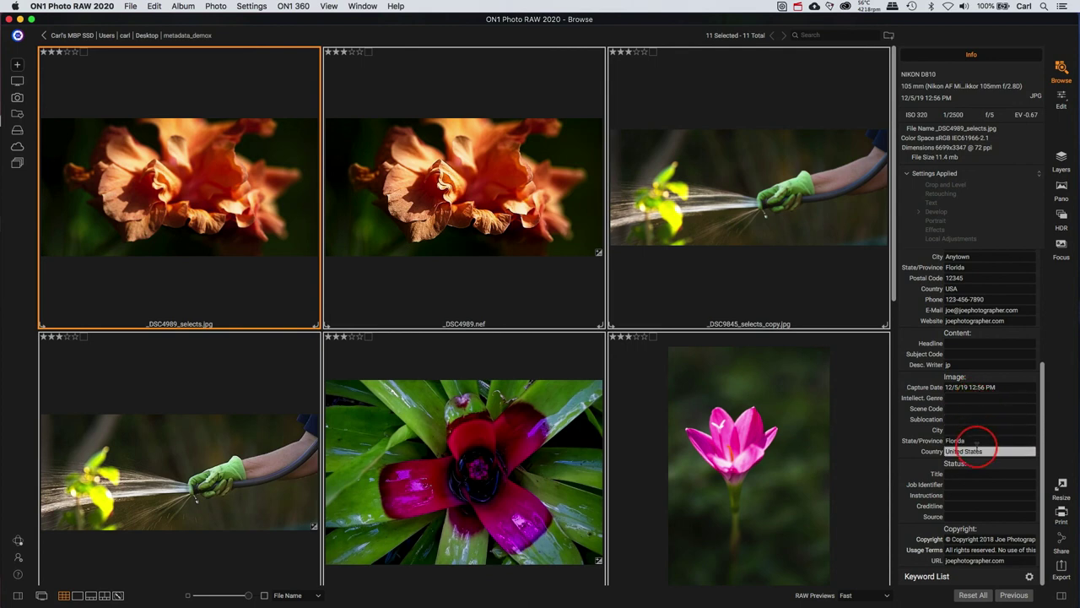
{"action": "left_click", "coordinate": [963, 409]}
{"action": "left_click", "coordinate": [971, 428]}
{"action": "left_click", "coordinate": [971, 438]}
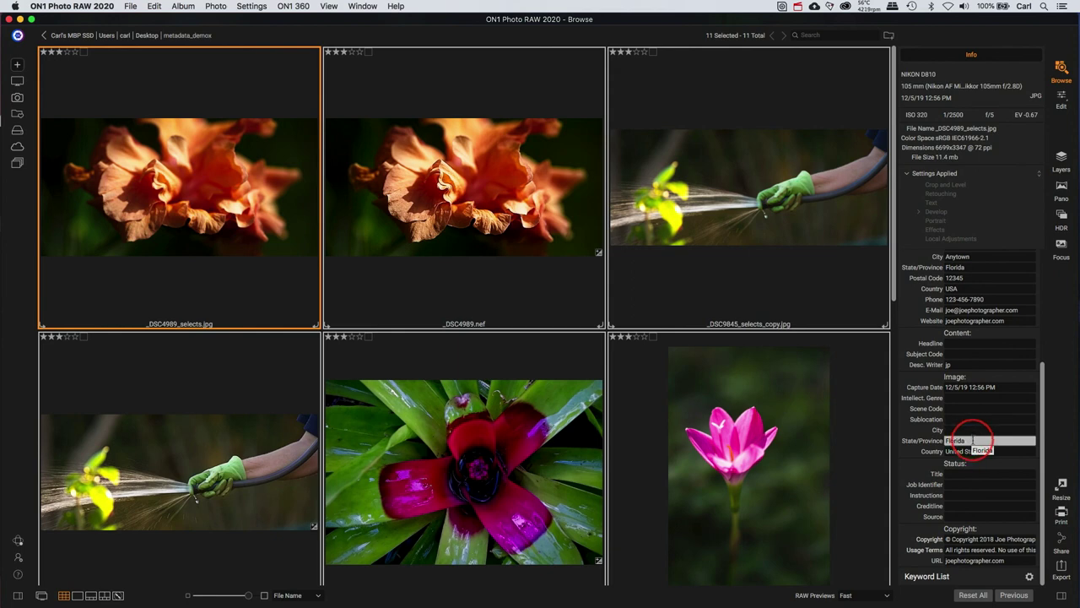
{"action": "left_click", "coordinate": [976, 452]}
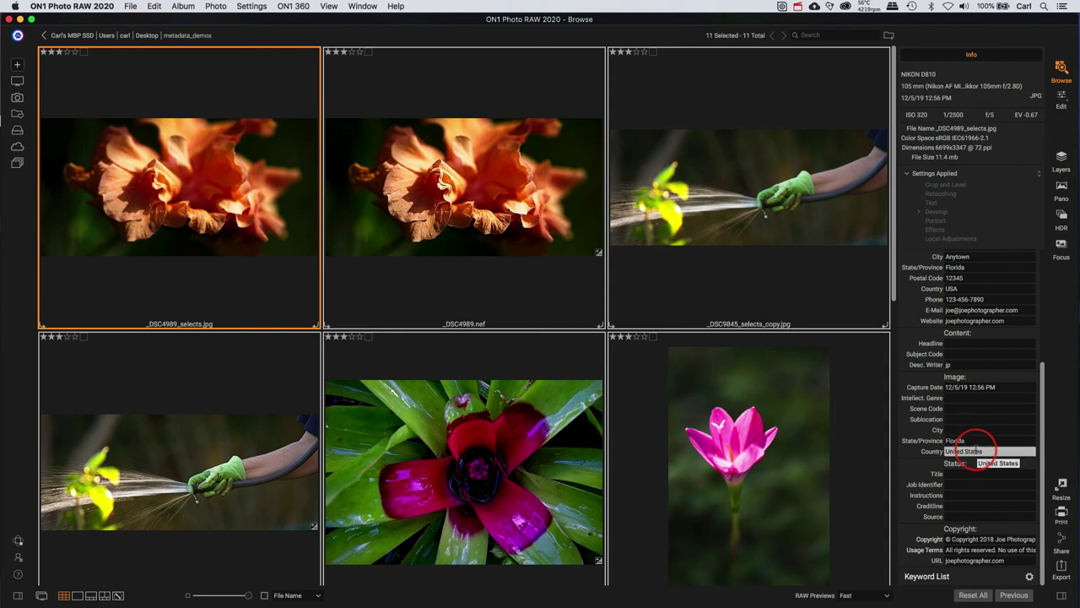
{"action": "left_click", "coordinate": [976, 440]}
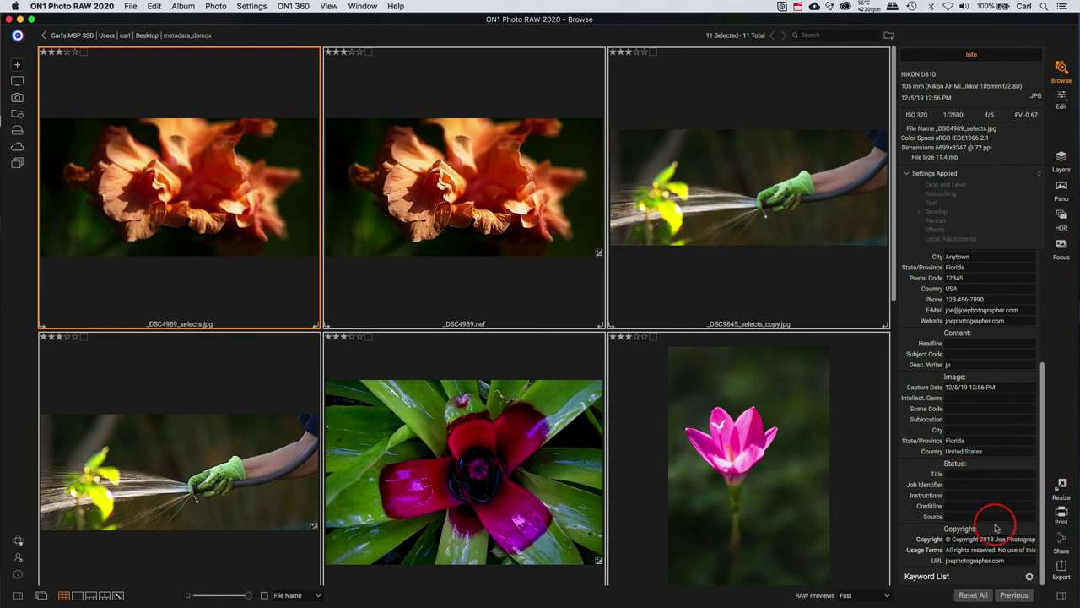
{"action": "left_click", "coordinate": [960, 538]}
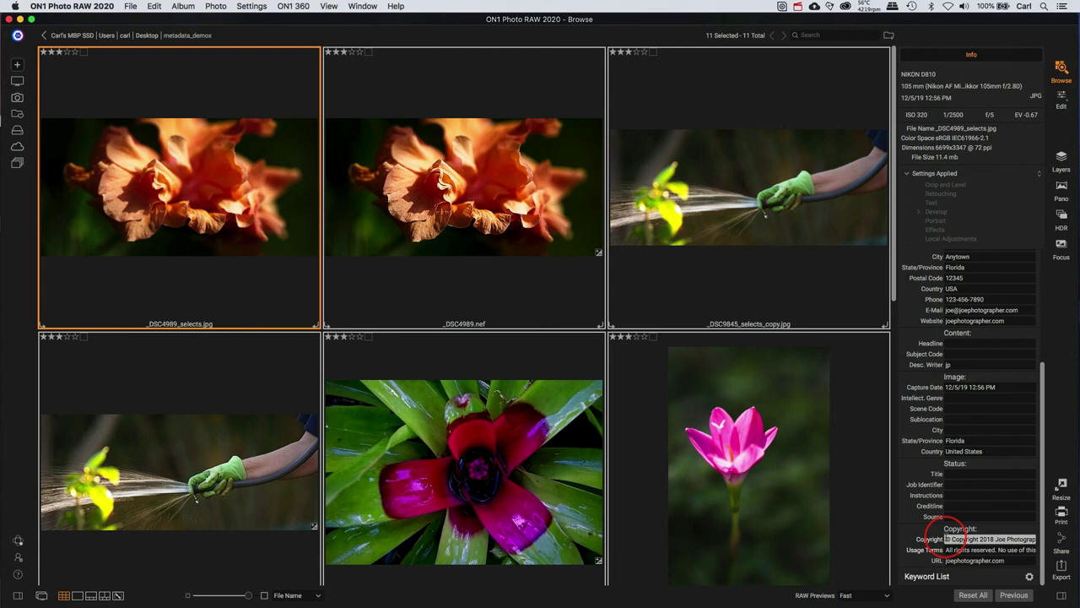
{"action": "left_click", "coordinate": [949, 550]}
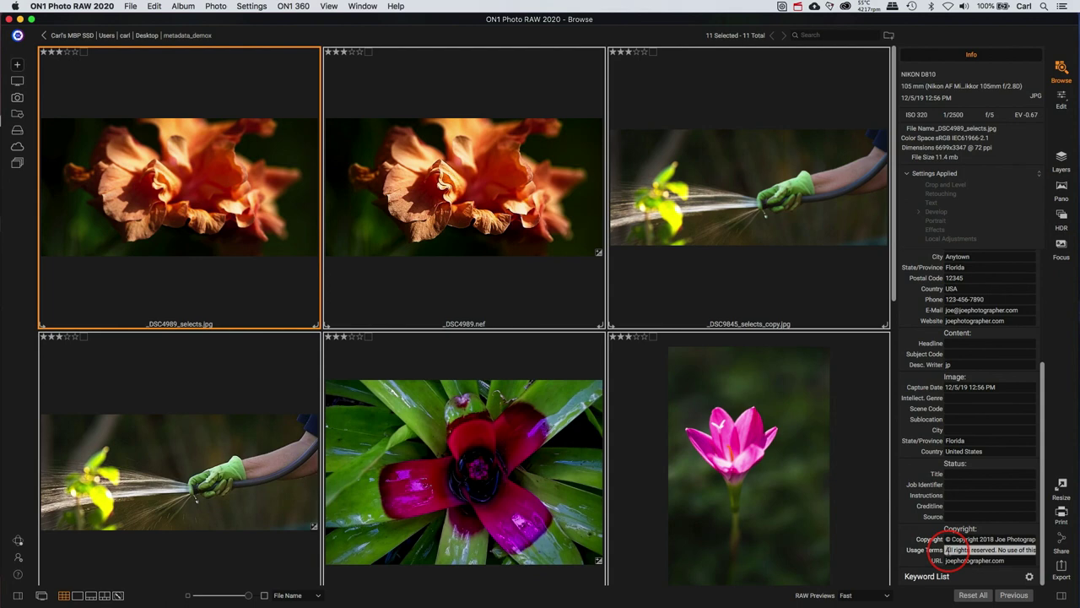
{"action": "left_click", "coordinate": [947, 560]}
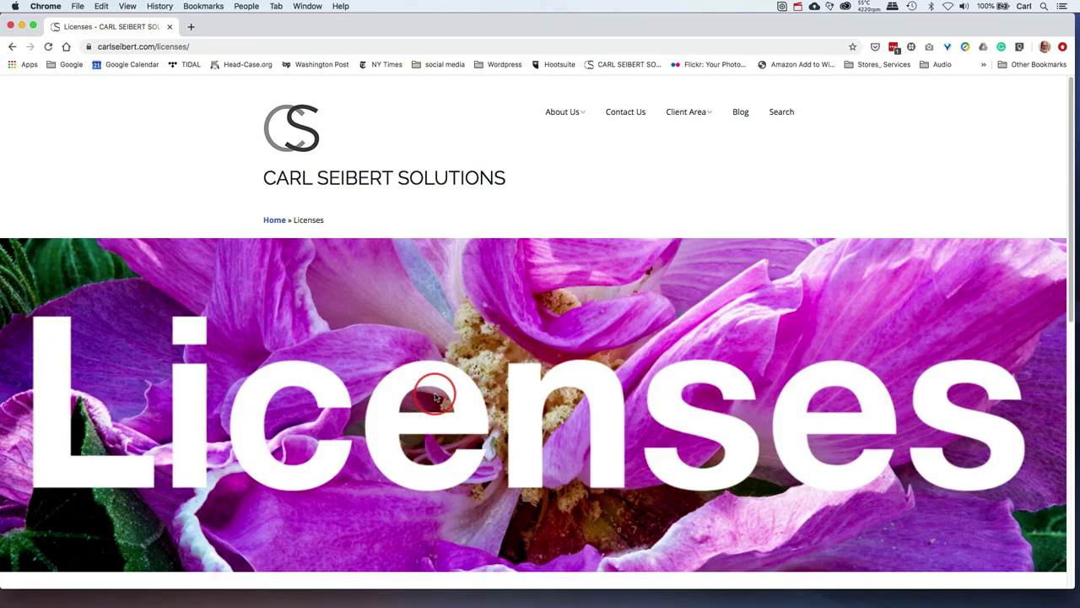
{"action": "scroll", "coordinate": [436, 397], "scroll_direction": "down", "scroll_amount": 2}
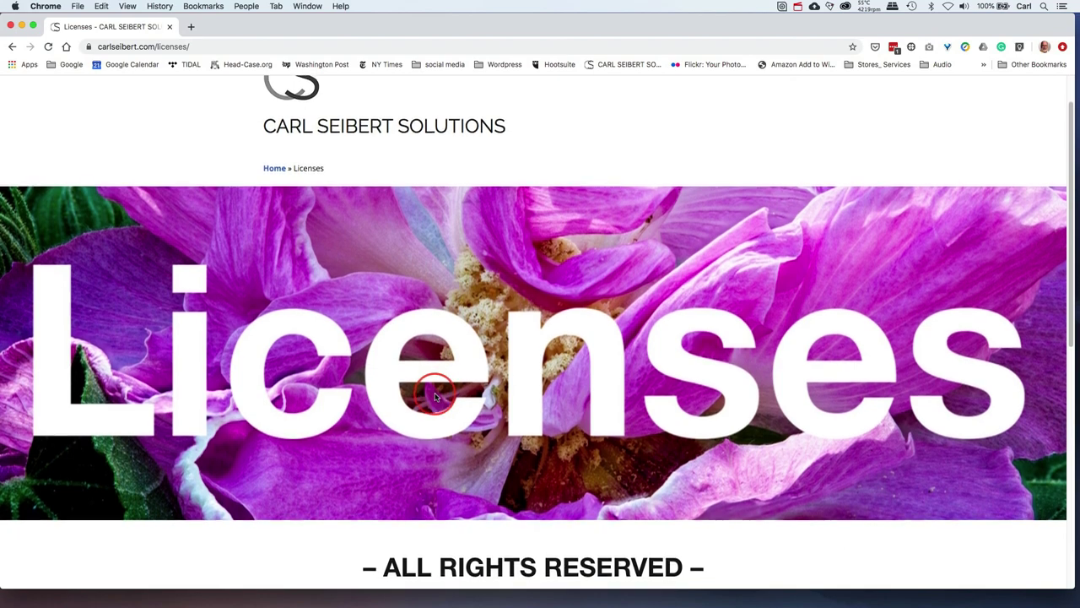
{"action": "scroll", "coordinate": [436, 397], "scroll_direction": "down", "scroll_amount": 2}
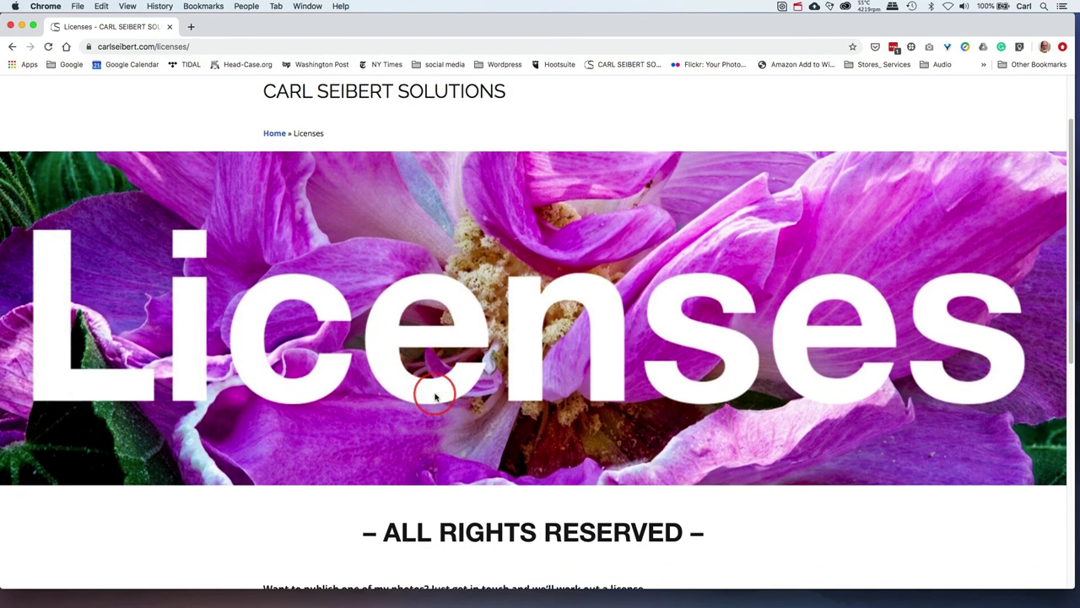
{"action": "scroll", "coordinate": [436, 397], "scroll_direction": "down", "scroll_amount": 1}
{"action": "scroll", "coordinate": [436, 397], "scroll_direction": "down", "scroll_amount": 10}
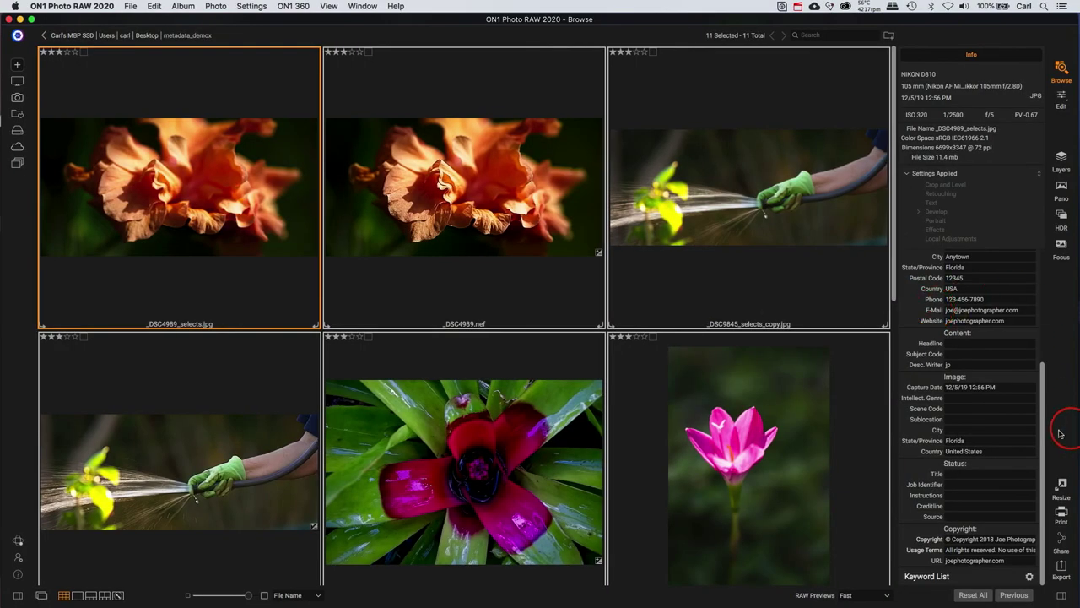
{"action": "left_click_drag", "start_coordinate": [1045, 422], "coordinate": [1033, 333]}
{"action": "left_click", "coordinate": [983, 363]}
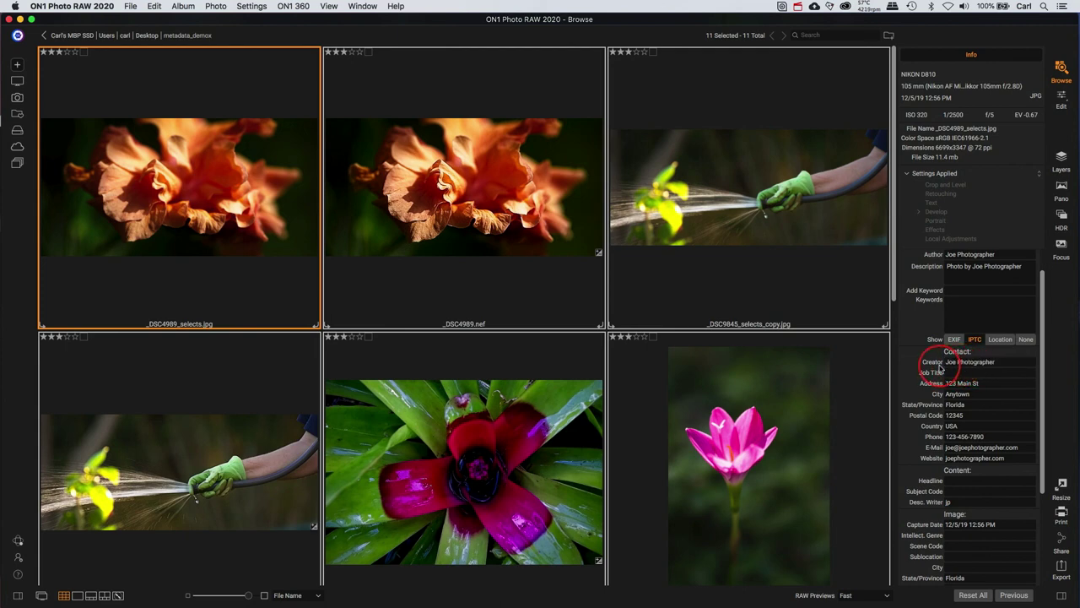
{"action": "left_click_drag", "start_coordinate": [945, 362], "coordinate": [994, 363]}
{"action": "left_click", "coordinate": [1038, 363]}
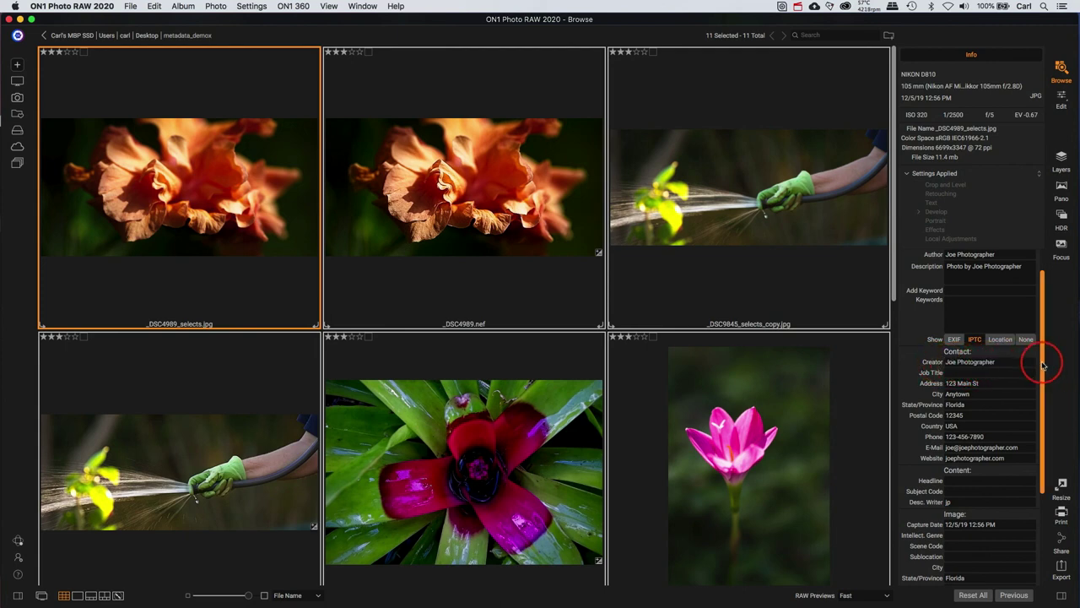
{"action": "left_click_drag", "start_coordinate": [1044, 364], "coordinate": [1044, 459]}
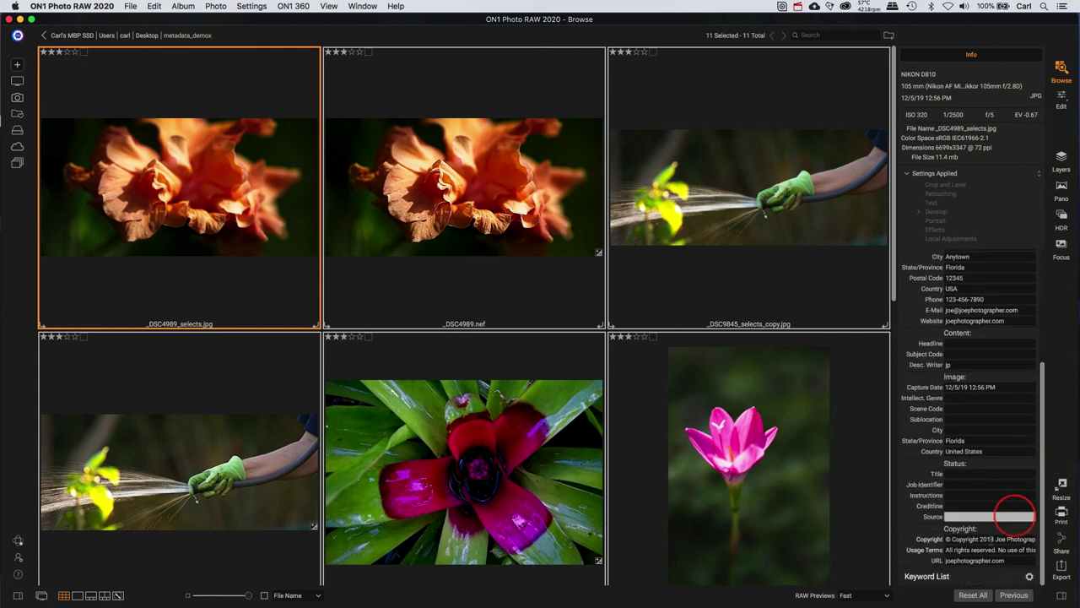
{"action": "left_click", "coordinate": [961, 550]}
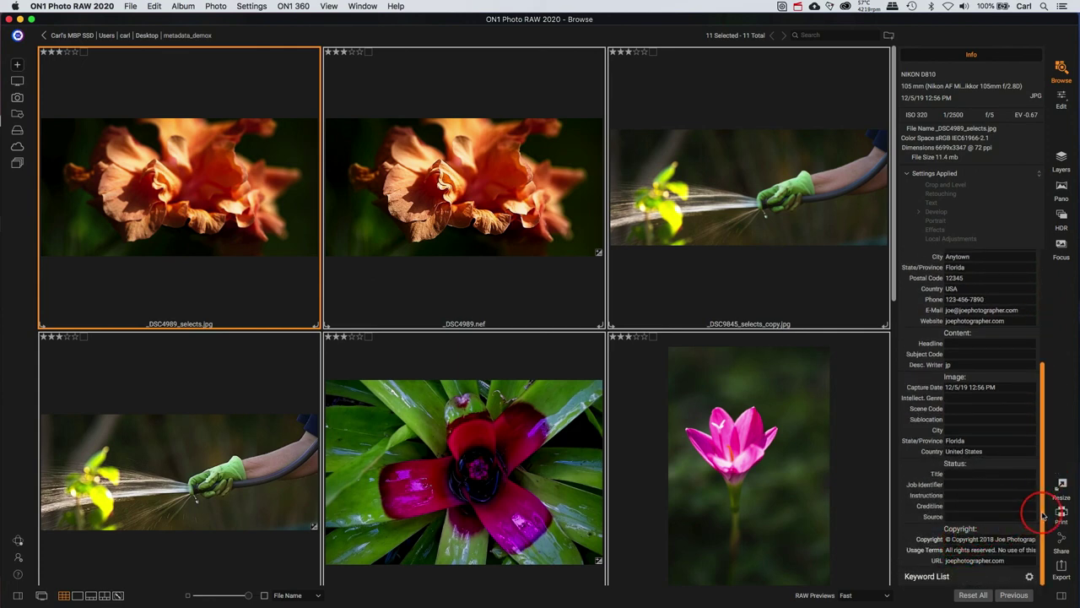
{"action": "mouse_move", "coordinate": [1042, 516]}
{"action": "left_mouse_down"}
{"action": "mouse_move", "coordinate": [1045, 474]}
{"action": "mouse_move", "coordinate": [1049, 507]}
{"action": "left_mouse_up"}
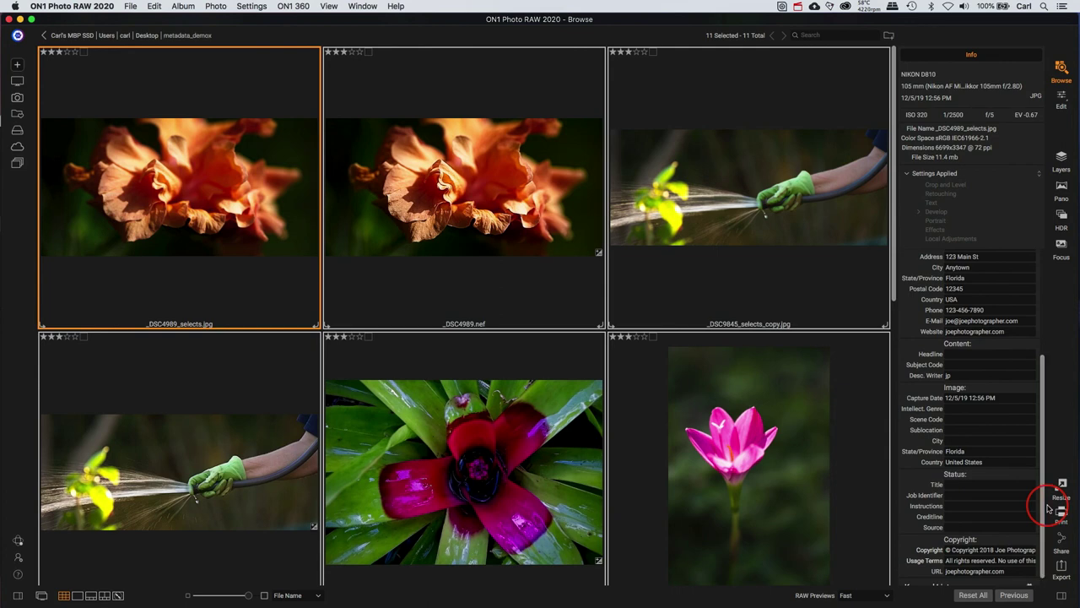
{"action": "left_click", "coordinate": [955, 517]}
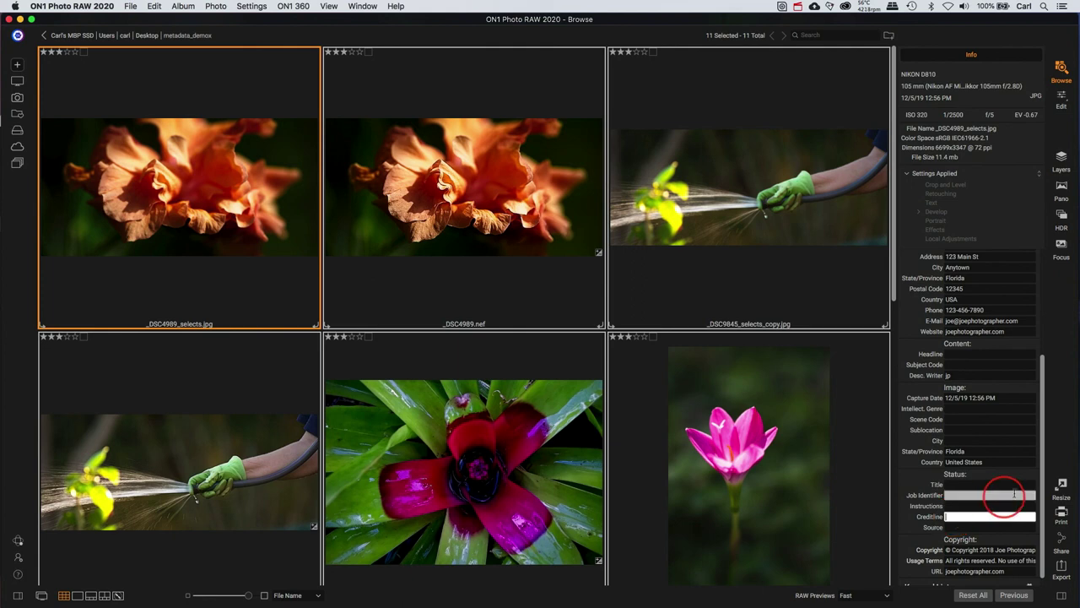
Step: Deselect all and review single photos' metadata, ending on _DSC4989_selects.jpg
{"action": "scroll", "coordinate": [1039, 368], "scroll_direction": "up", "scroll_amount": 4}
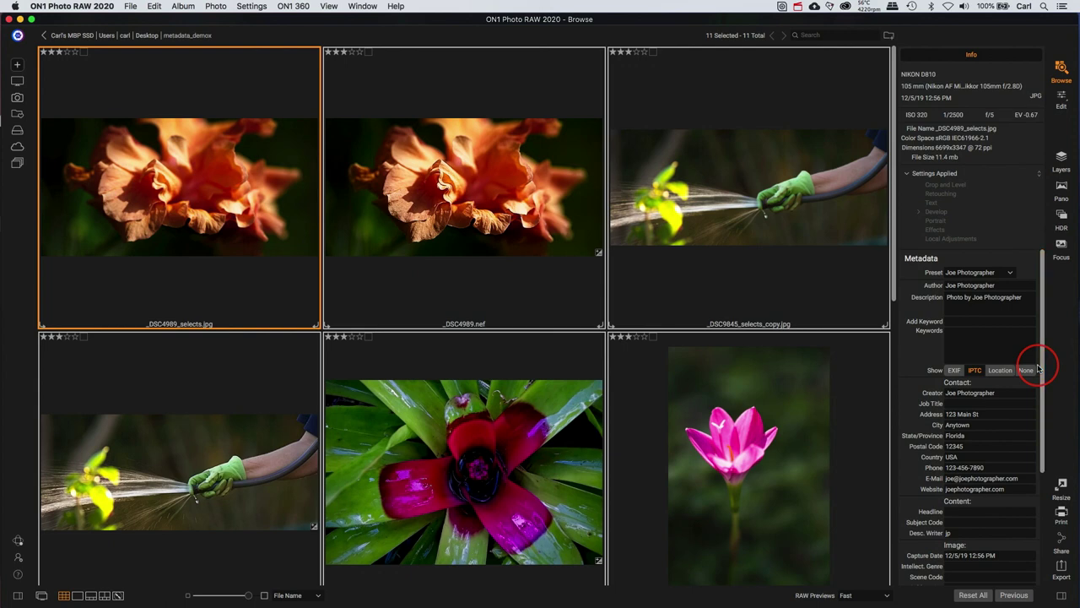
{"action": "key", "text": "super+d"}
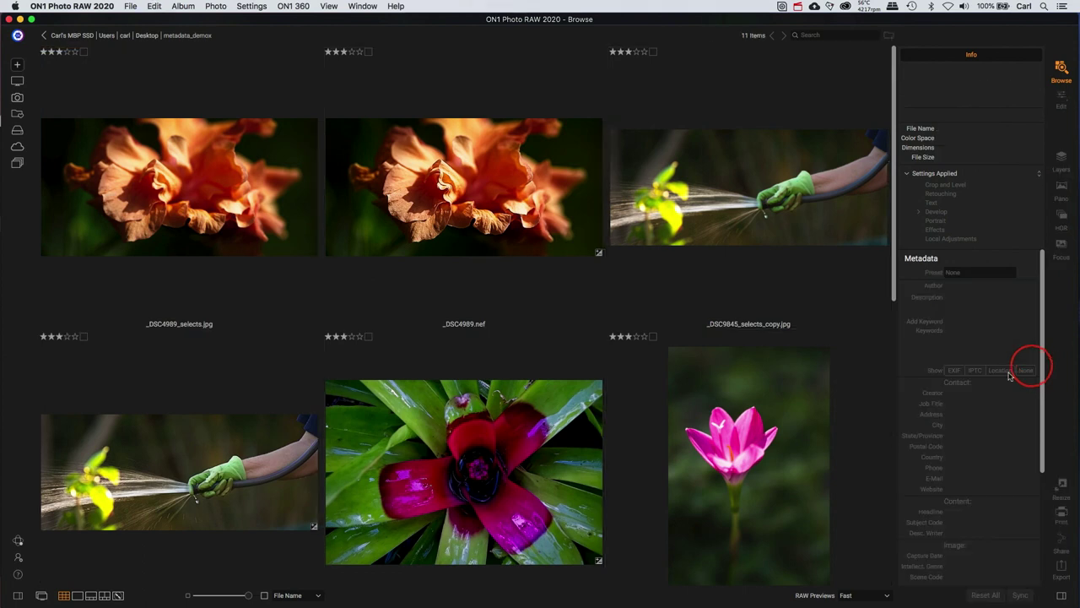
{"action": "left_click", "coordinate": [453, 165]}
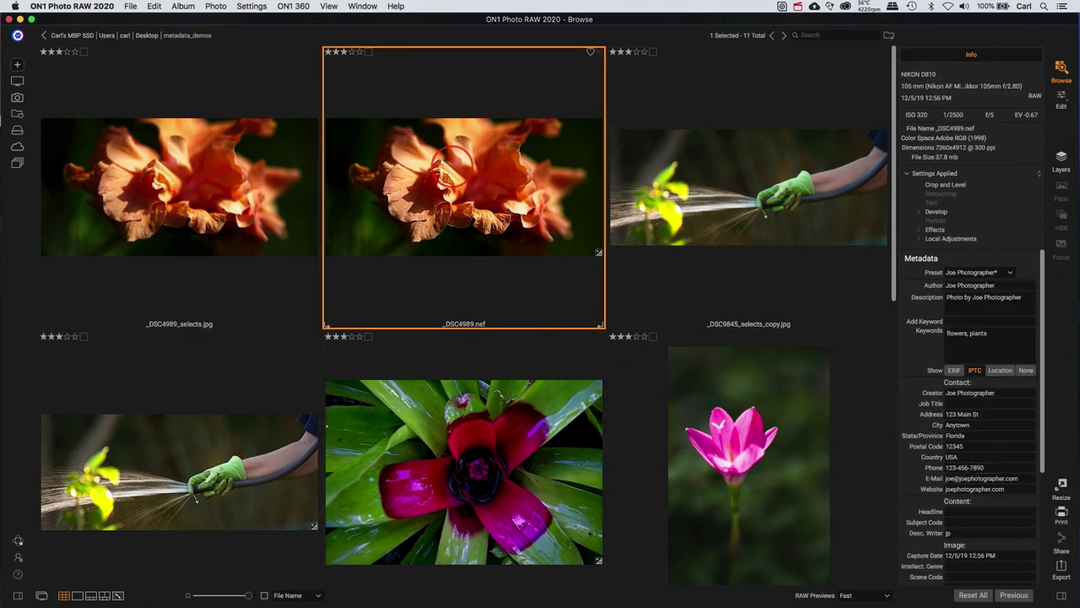
{"action": "left_click", "coordinate": [447, 472]}
{"action": "left_click", "coordinate": [746, 466]}
{"action": "left_click", "coordinate": [740, 184]}
{"action": "left_click", "coordinate": [167, 178]}
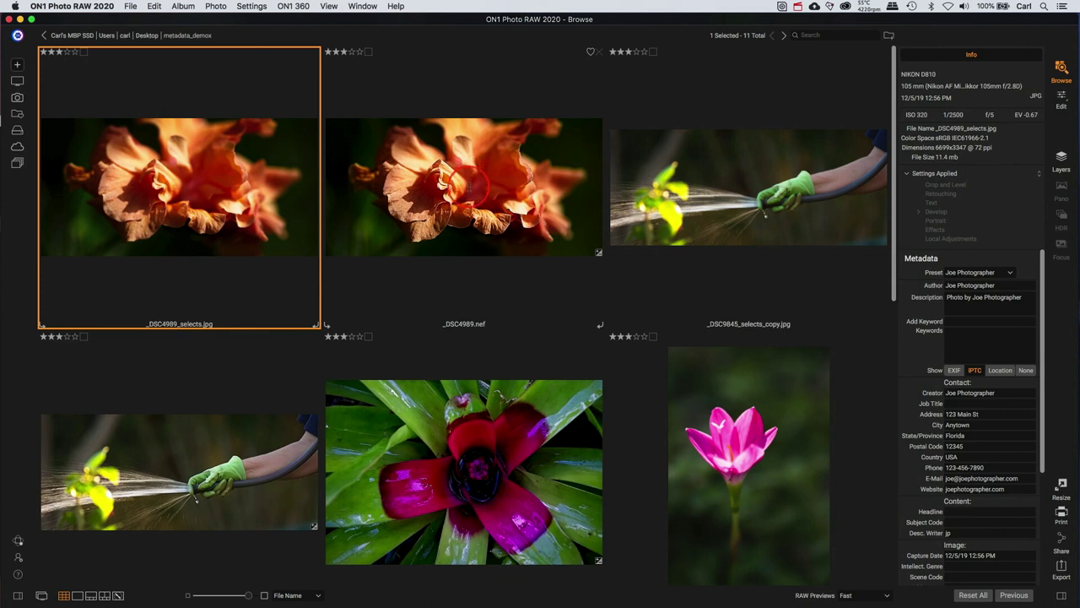
Step: Add _DSC4989.nef to the selection alongside _DSC4989_selects.jpg
{"action": "left_click", "coordinate": [467, 184], "text": "super"}
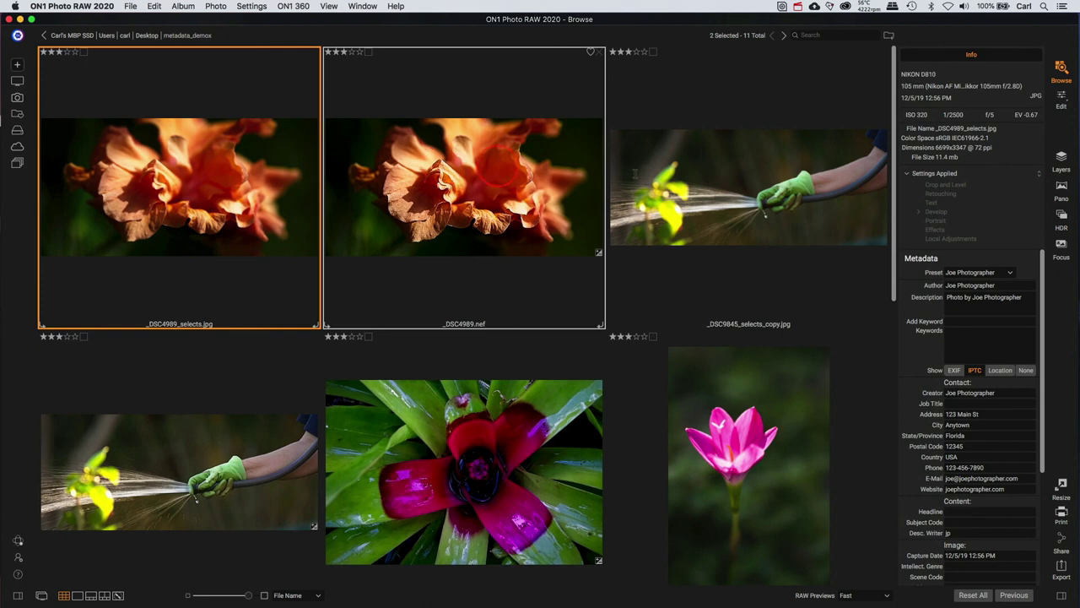
Step: Prefix the Description with 'Orange double hibiscus.' and start correcting its typos
{"action": "left_click", "coordinate": [956, 302]}
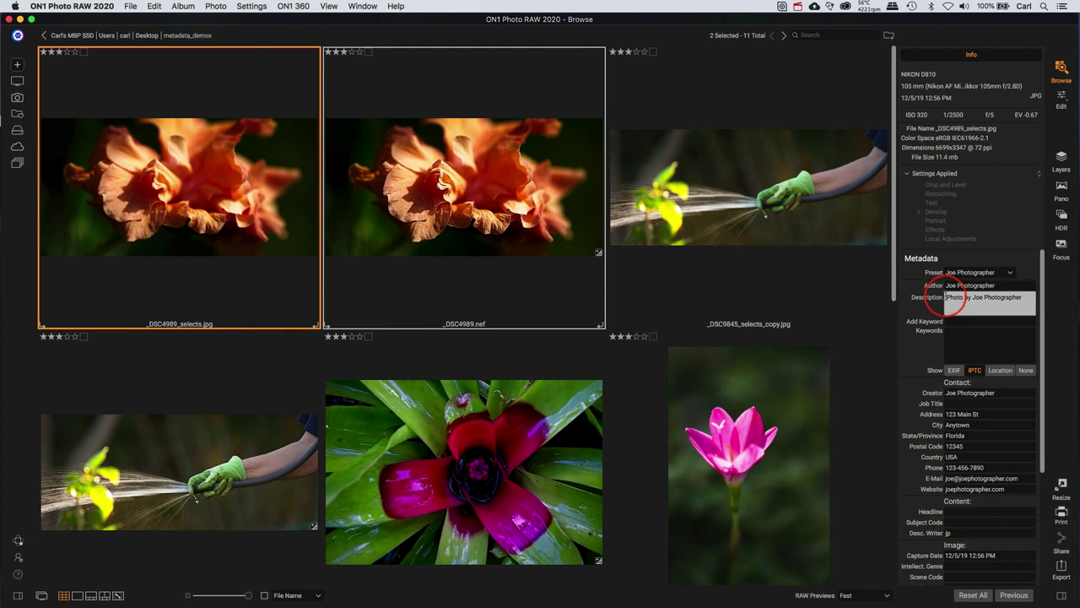
{"action": "left_click", "coordinate": [946, 298]}
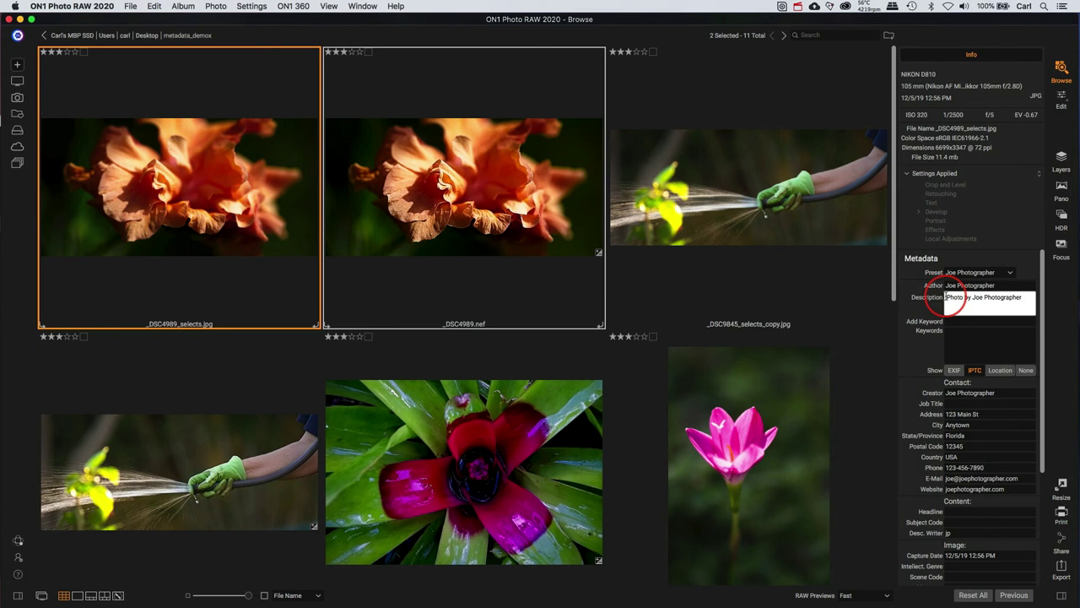
{"action": "type", "text": "Orange double hib"}
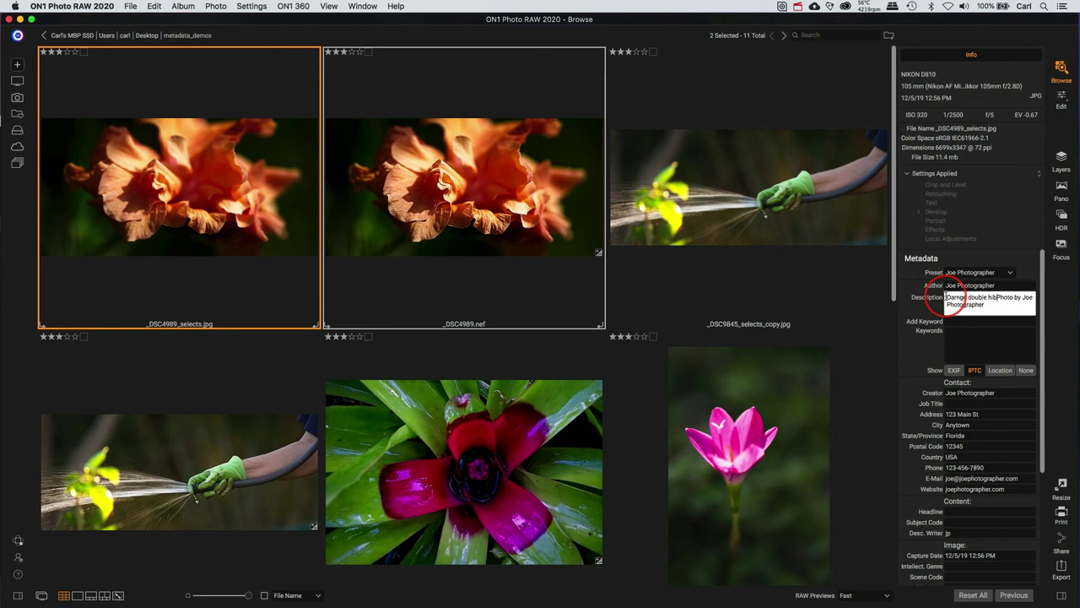
{"action": "type", "text": "isuc"}
{"action": "key", "text": "BackSpace"}
{"action": "key", "text": "BackSpace"}
{"action": "key", "text": "BackSpace"}
{"action": "key", "text": "BackSpace"}
{"action": "type", "text": "iscus."}
{"action": "left_click", "coordinate": [951, 297]}
{"action": "left_click", "coordinate": [958, 297]}
{"action": "left_click_drag", "start_coordinate": [957, 297], "coordinate": [950, 297]}
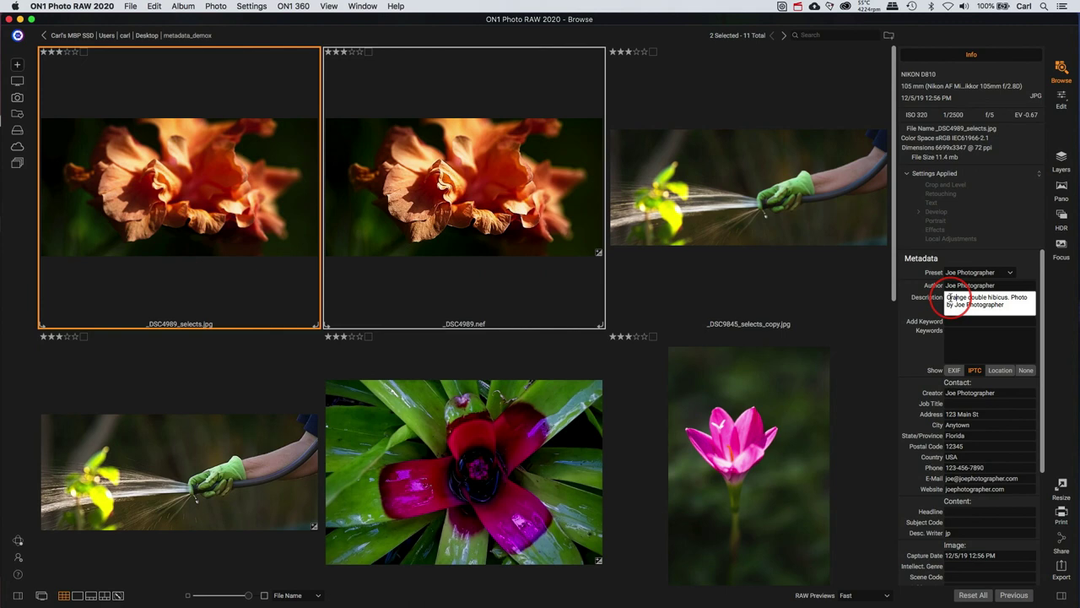
Step: Apply the hibiscus caption to both photos and tag them with the keyword 'flowers'
{"action": "left_click", "coordinate": [956, 324]}
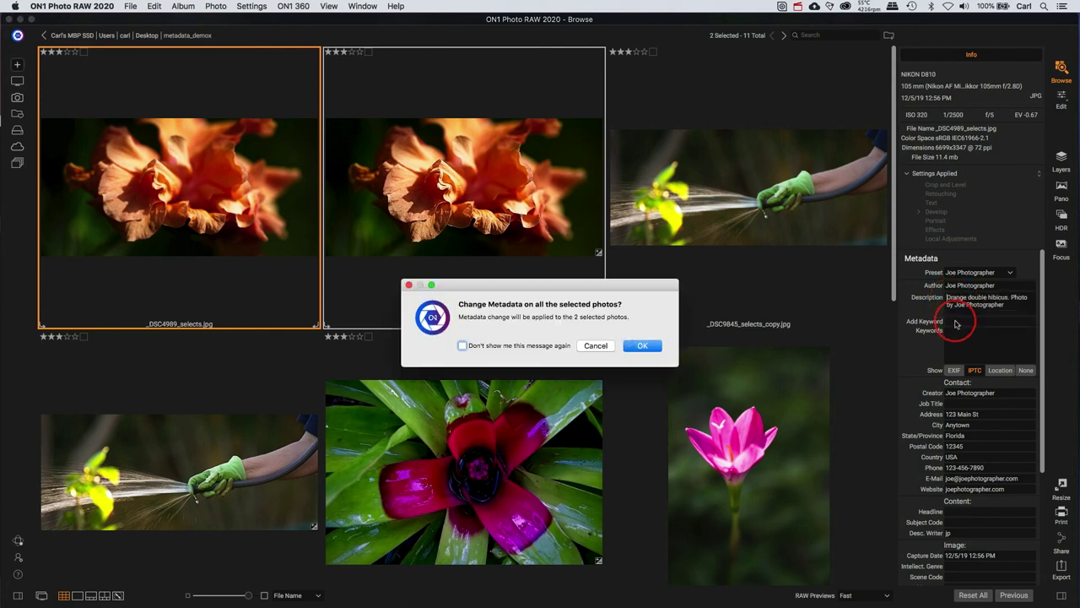
{"action": "left_click", "coordinate": [642, 347]}
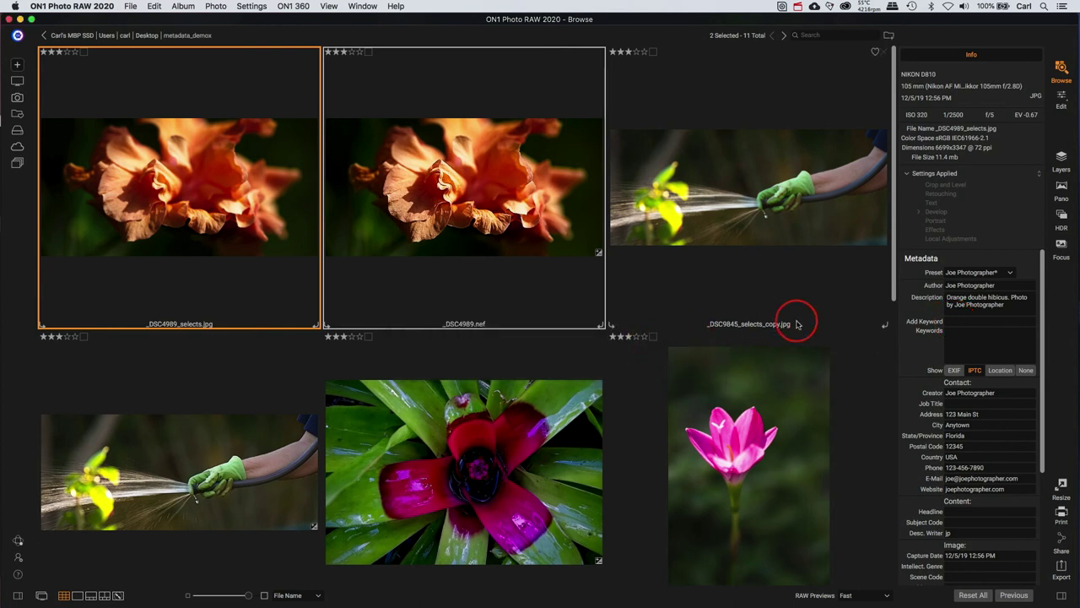
{"action": "left_click", "coordinate": [956, 321]}
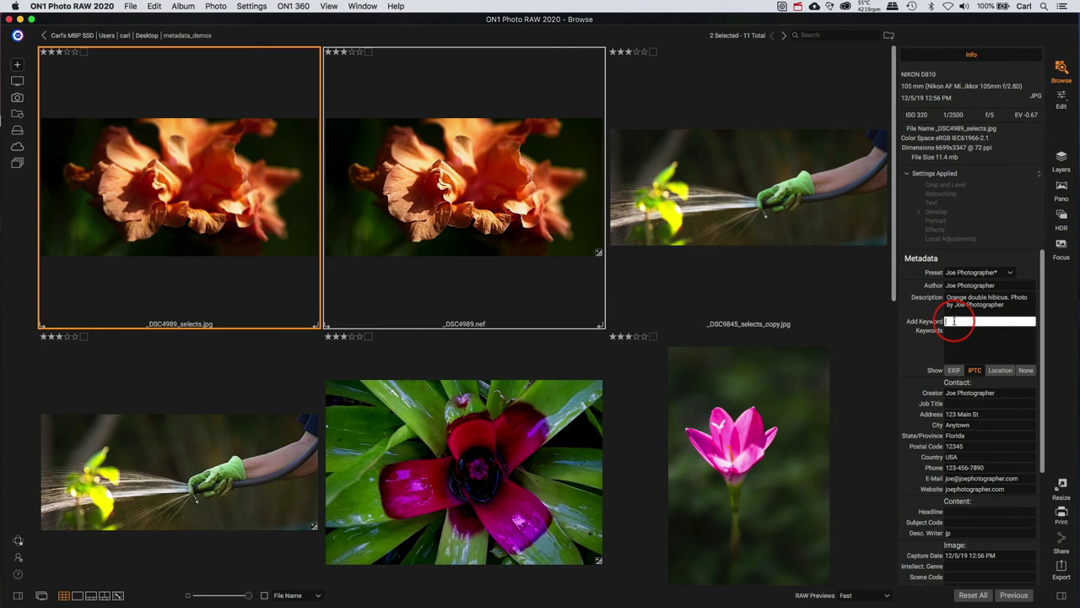
{"action": "type", "text": "flow"}
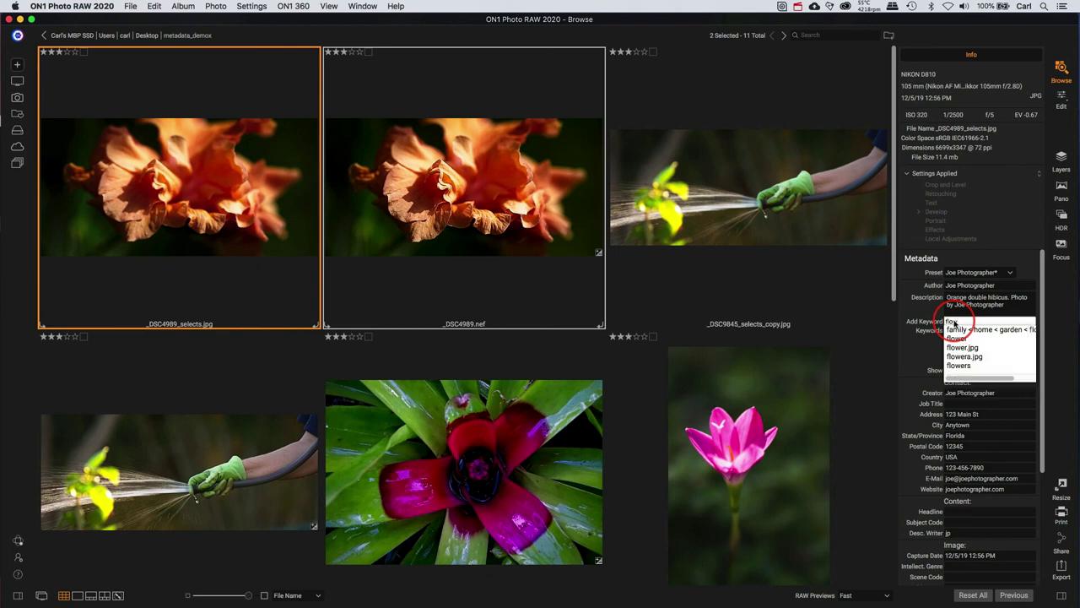
{"action": "left_click", "coordinate": [956, 366]}
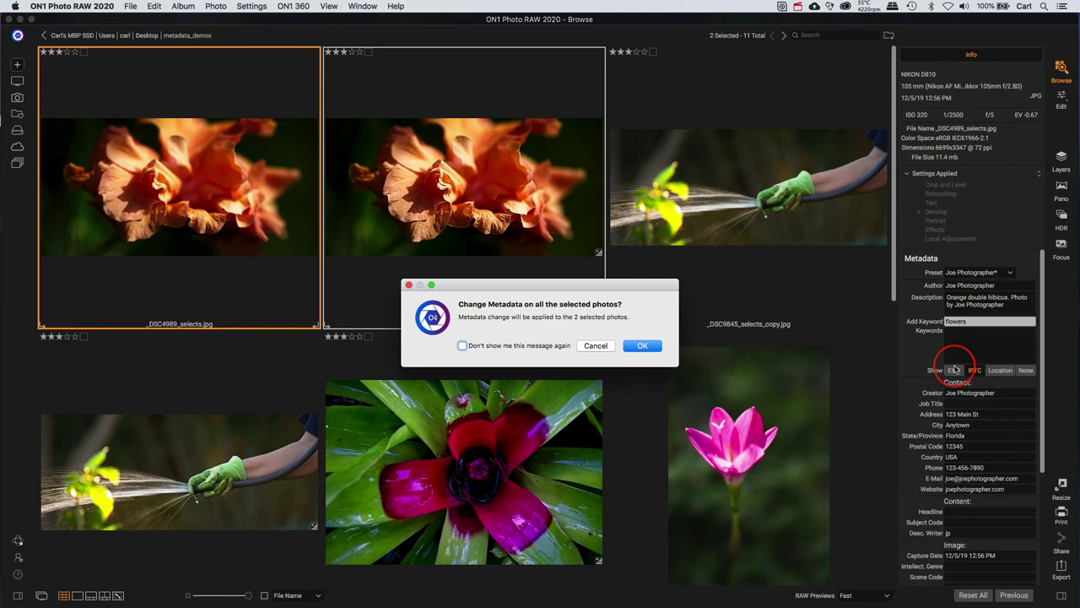
{"action": "left_click", "coordinate": [643, 346]}
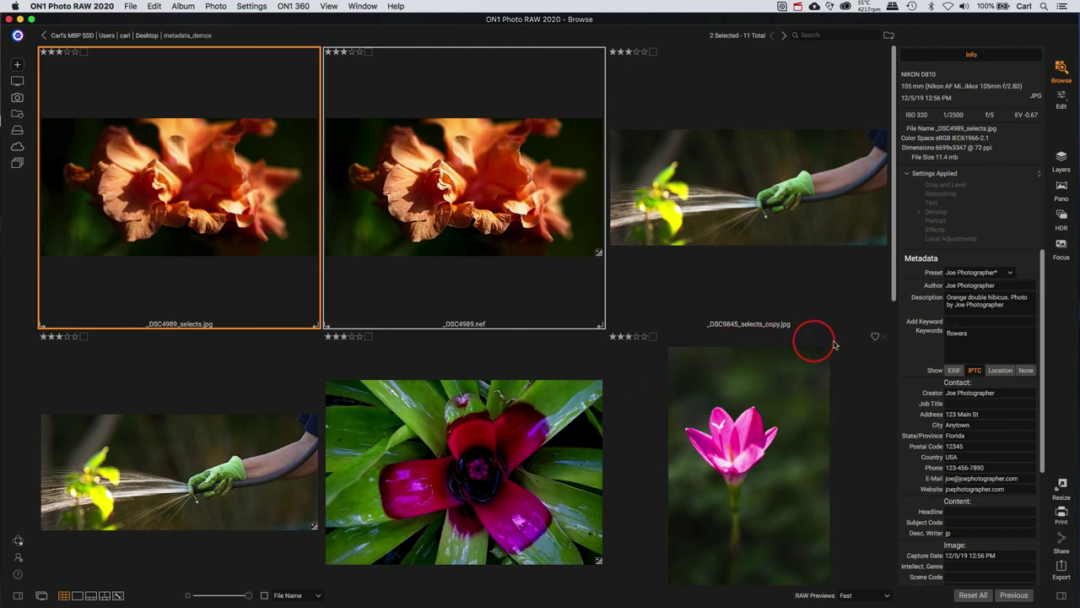
Step: Add the keyword 'plants' to both photos and confirm the keywords read 'flowers, plants'
{"action": "left_click", "coordinate": [954, 321]}
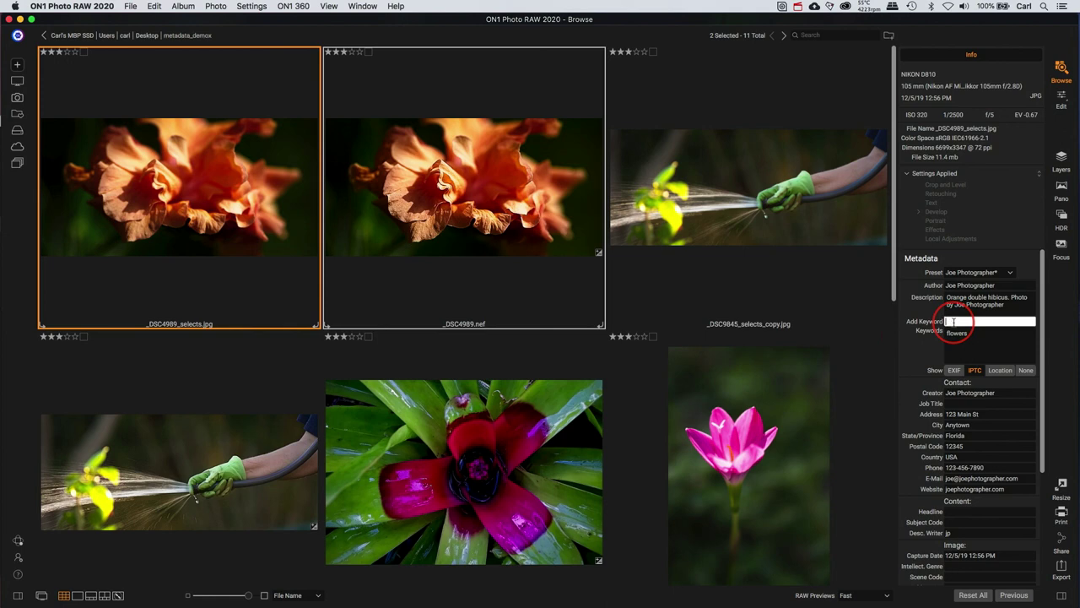
{"action": "type", "text": "plan"}
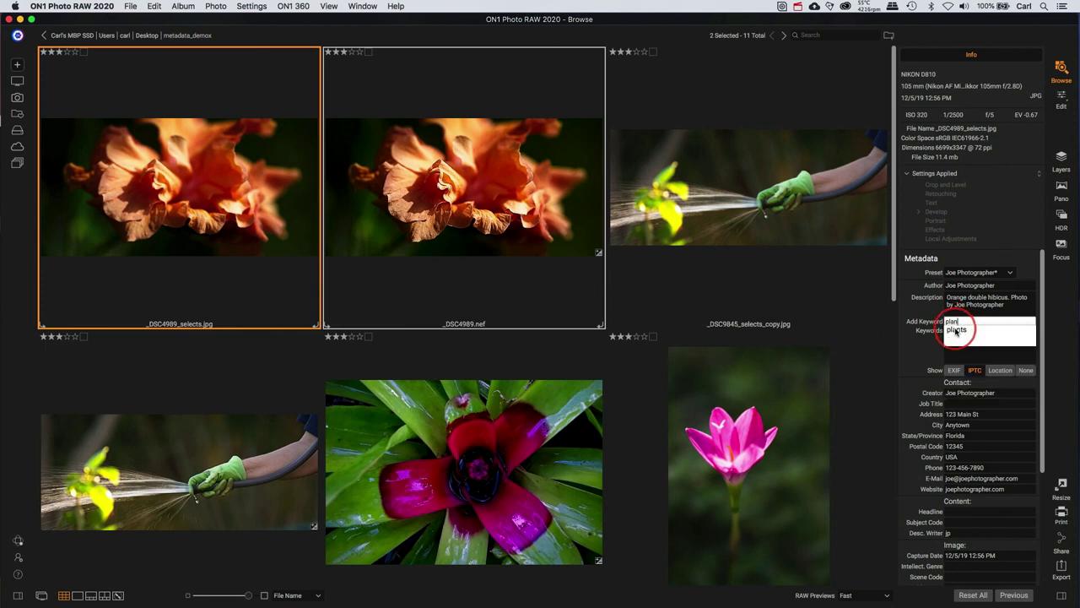
{"action": "left_click", "coordinate": [956, 330]}
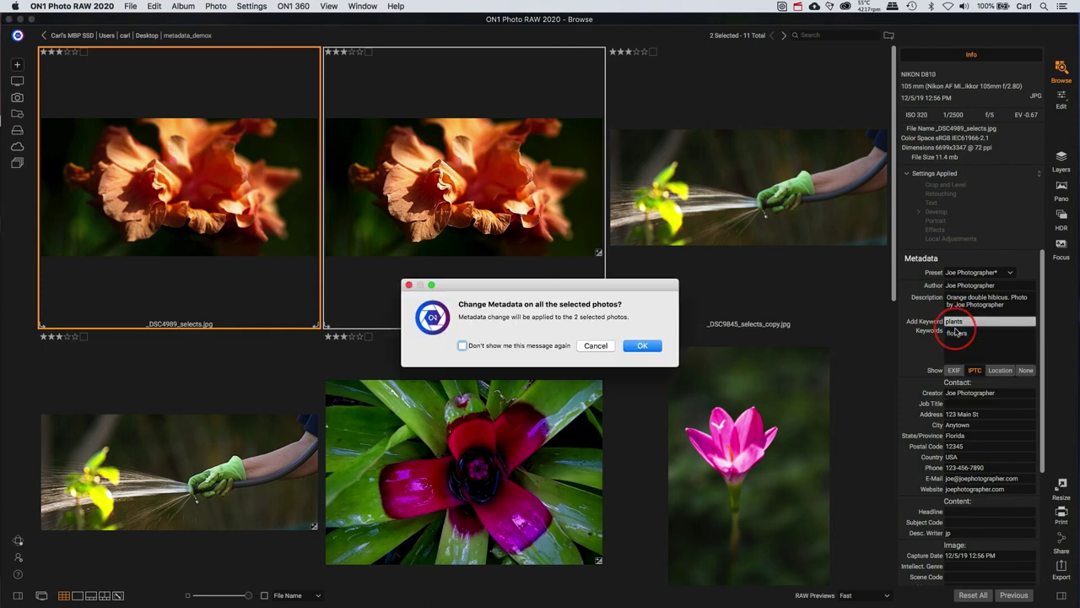
{"action": "left_click", "coordinate": [643, 345]}
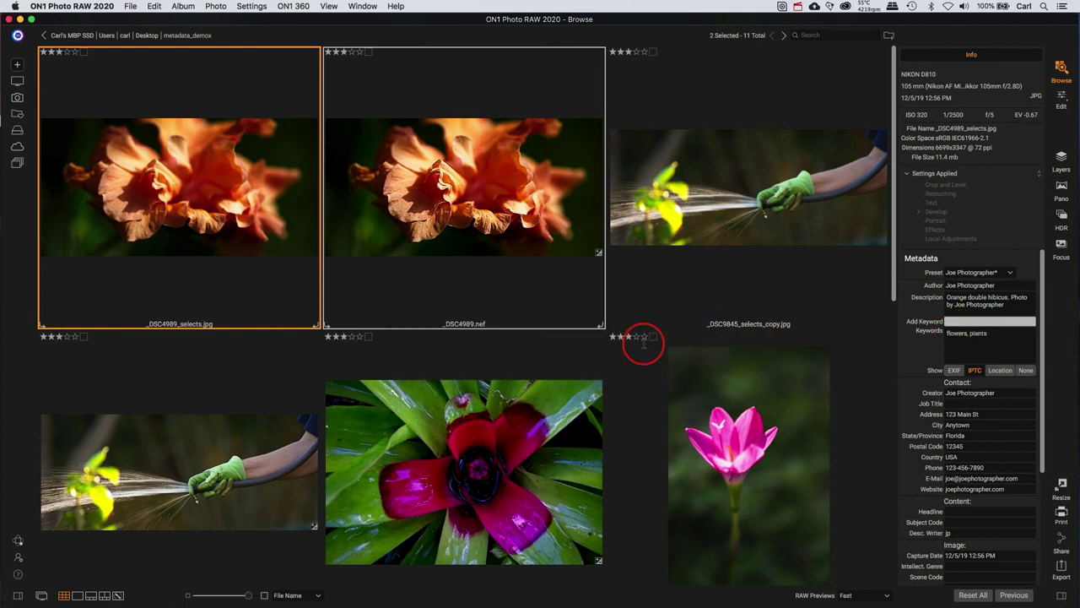
{"action": "left_click", "coordinate": [953, 331]}
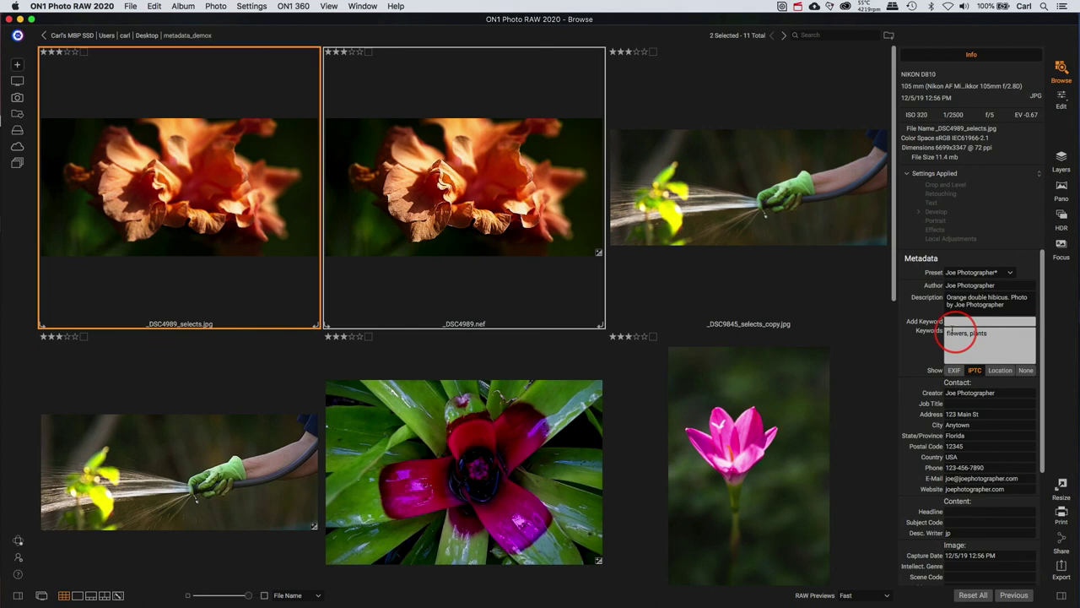
{"action": "left_click", "coordinate": [996, 332]}
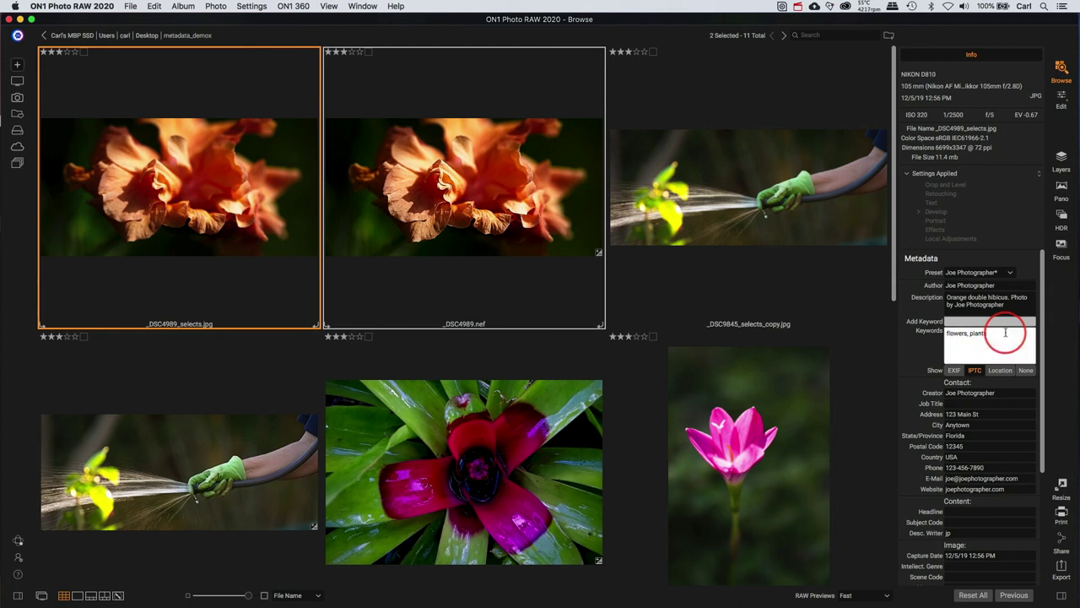
{"action": "left_click", "coordinate": [428, 486]}
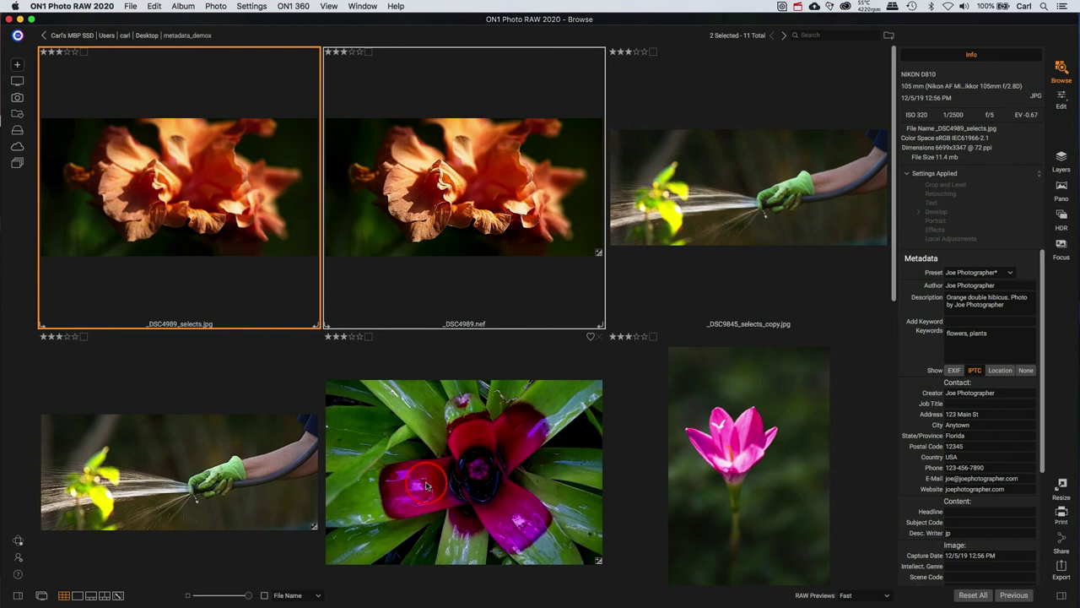
Step: Select _DSF1258.raf and prepend a caption about rain water pooling in the bromeliad's 'tank' or 'cup'
{"action": "left_click", "coordinate": [428, 486]}
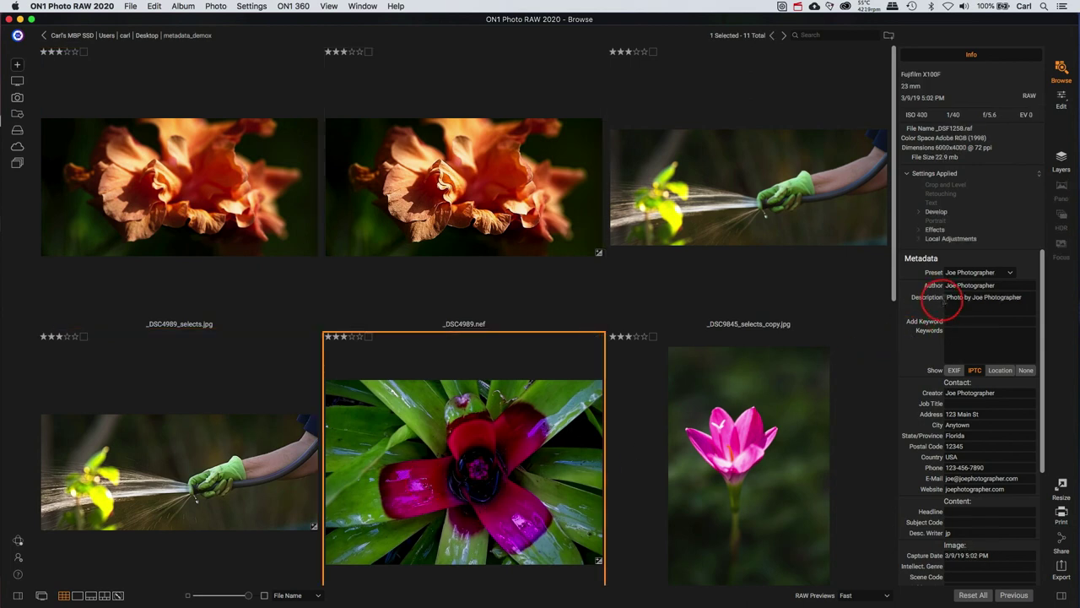
{"action": "left_click", "coordinate": [947, 299]}
{"action": "type", "text": "Rain water "}
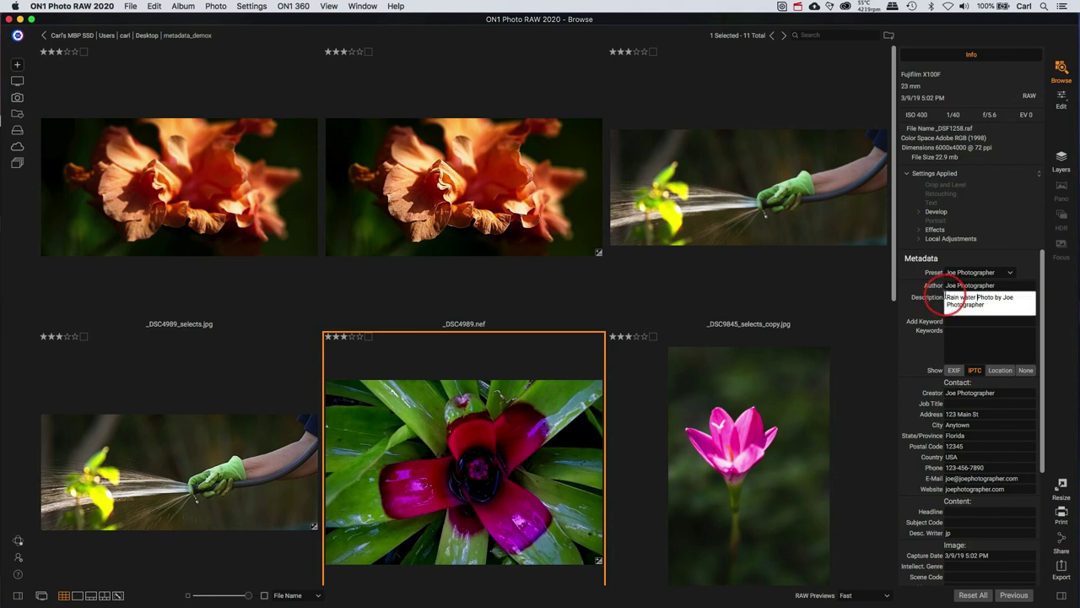
{"action": "type", "text": "collects in a brom"}
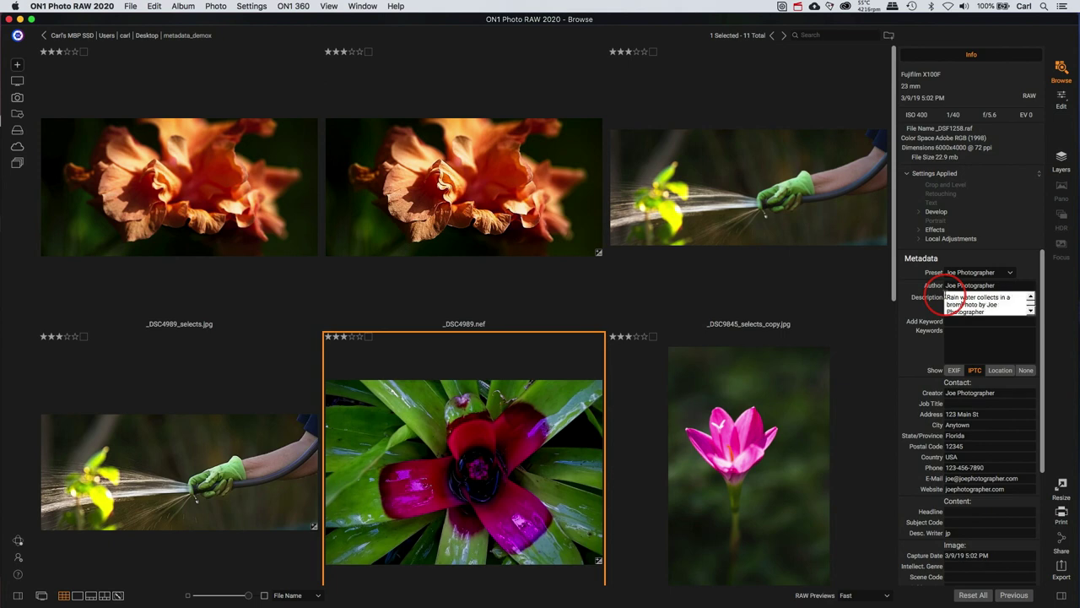
{"action": "type", "text": "liad."}
{"action": "type", "text": "The pool of water "}
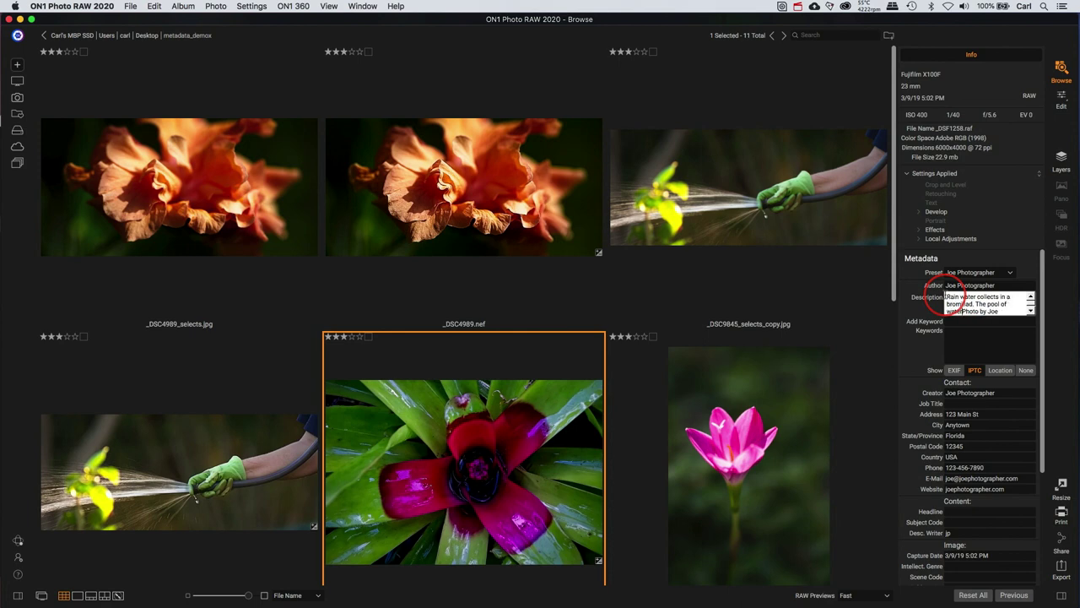
{"action": "type", "text": "in the cen"}
{"action": "type", "text": "ter of a b"}
{"action": "type", "text": "rom"}
{"action": "type", "text": "liad "}
{"action": "type", "text": "is called the "}
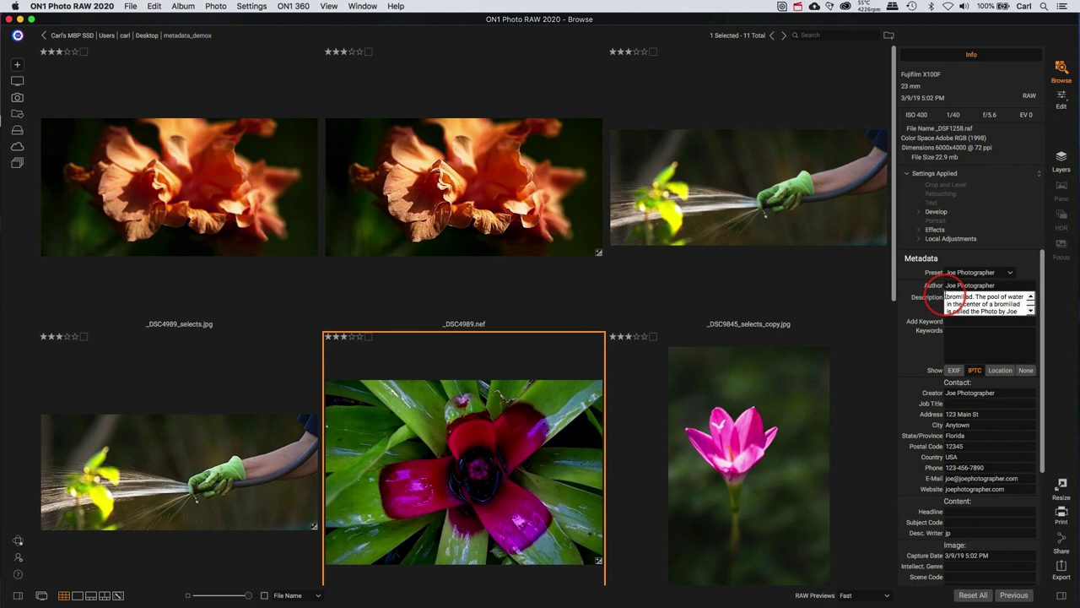
{"action": "type", "text": "\"tank\""}
{"action": "type", "text": " or \""}
{"action": "type", "text": "cu"}
{"action": "type", "text": "p\"."}
{"action": "left_click", "coordinate": [960, 330]}
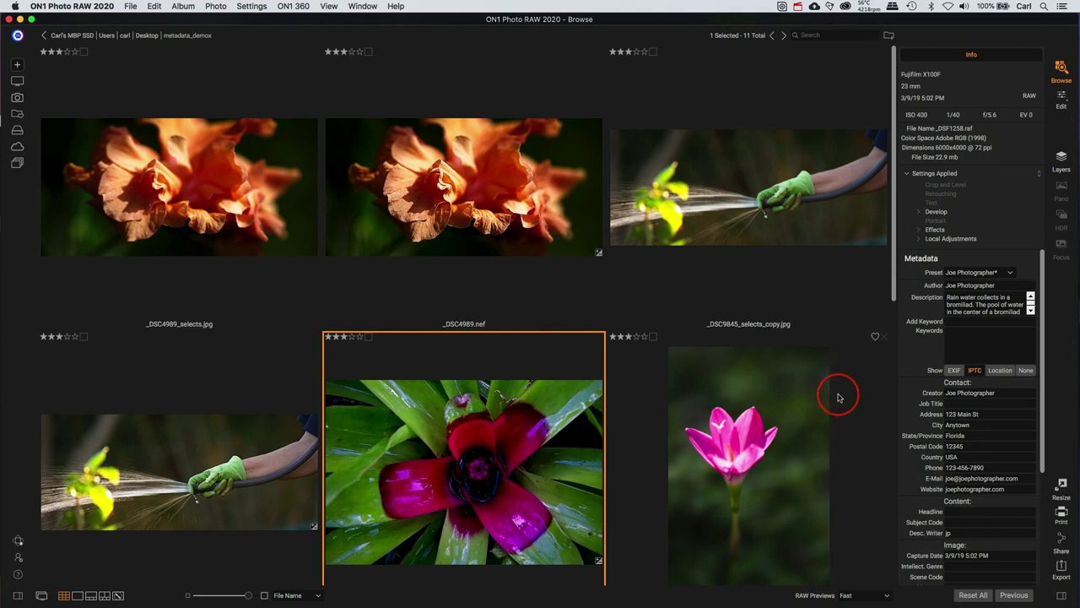
Step: Compare metadata of _DSC4989.nef, the bromeliad and other photos, ending on _DSC4989_selects.jpg
{"action": "left_click", "coordinate": [769, 415]}
{"action": "left_click", "coordinate": [517, 457]}
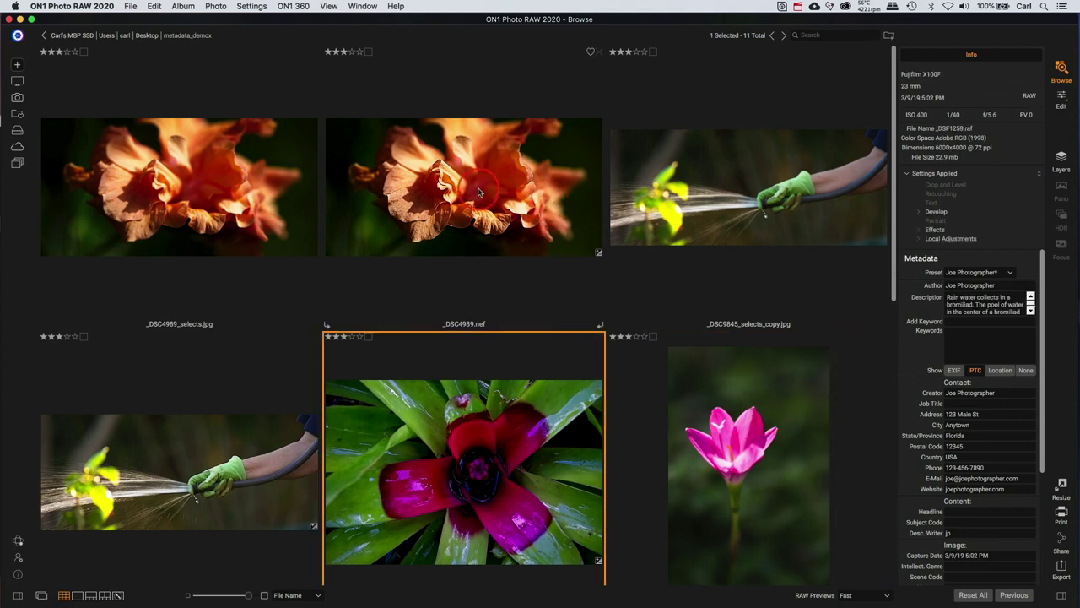
{"action": "left_click", "coordinate": [372, 207]}
{"action": "left_click", "coordinate": [232, 207]}
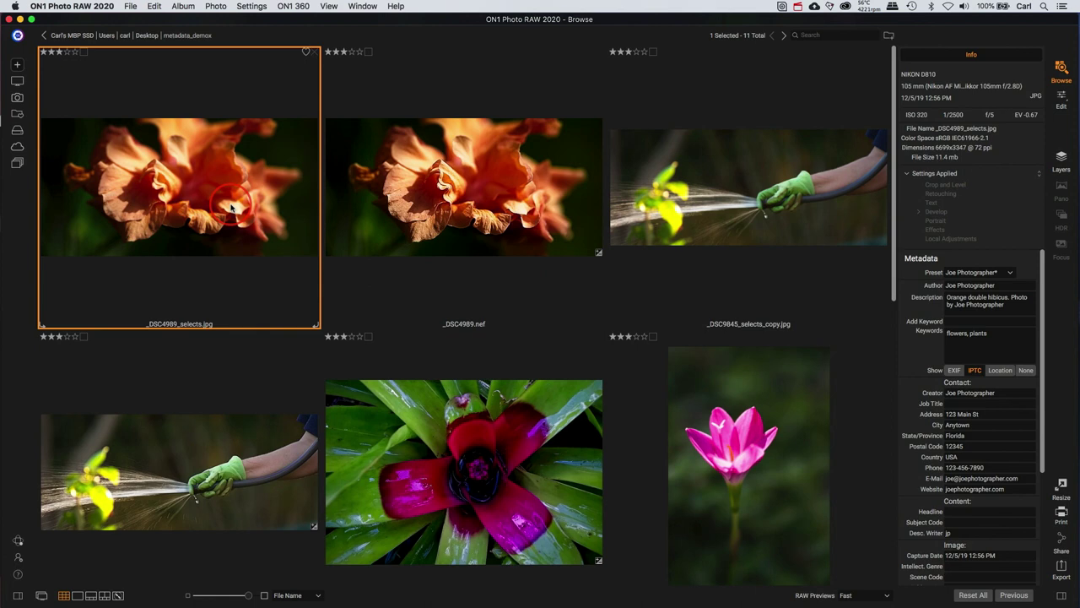
{"action": "left_click", "coordinate": [496, 184]}
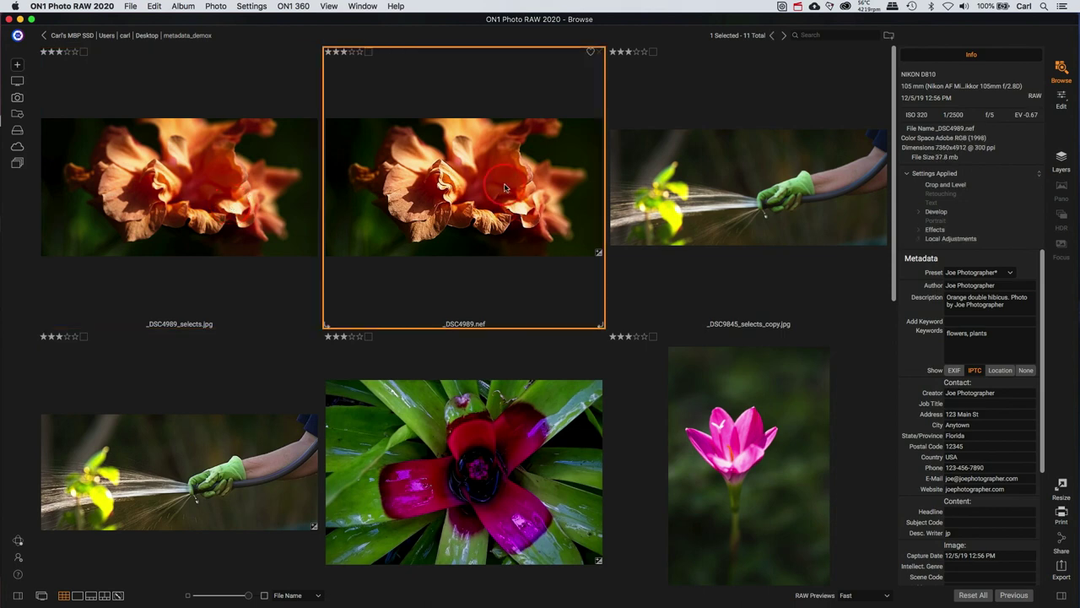
{"action": "left_click", "coordinate": [478, 456]}
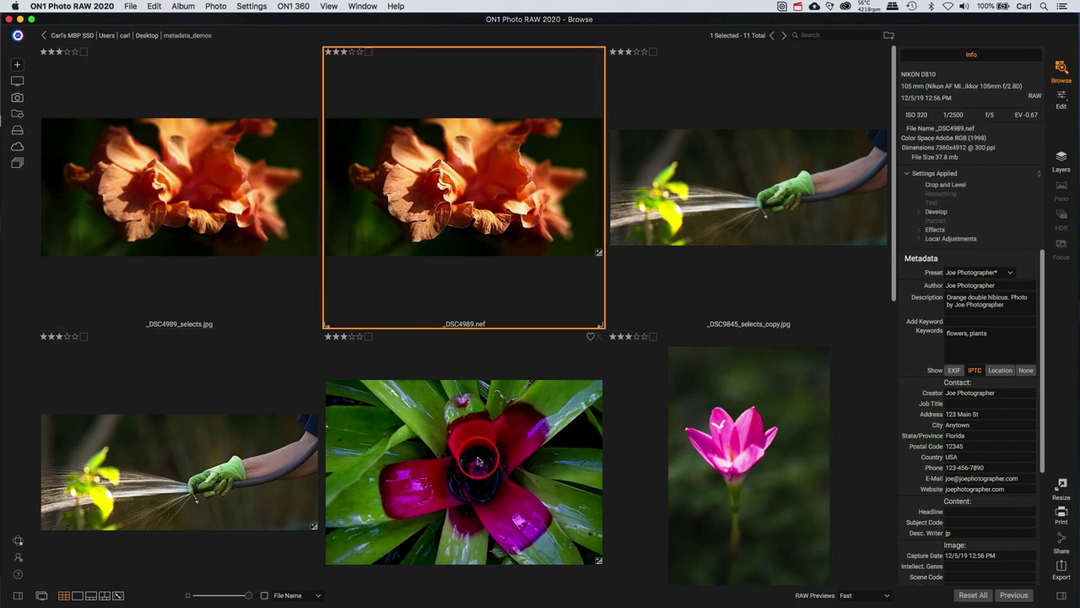
{"action": "left_click", "coordinate": [472, 230]}
{"action": "left_click", "coordinate": [483, 446]}
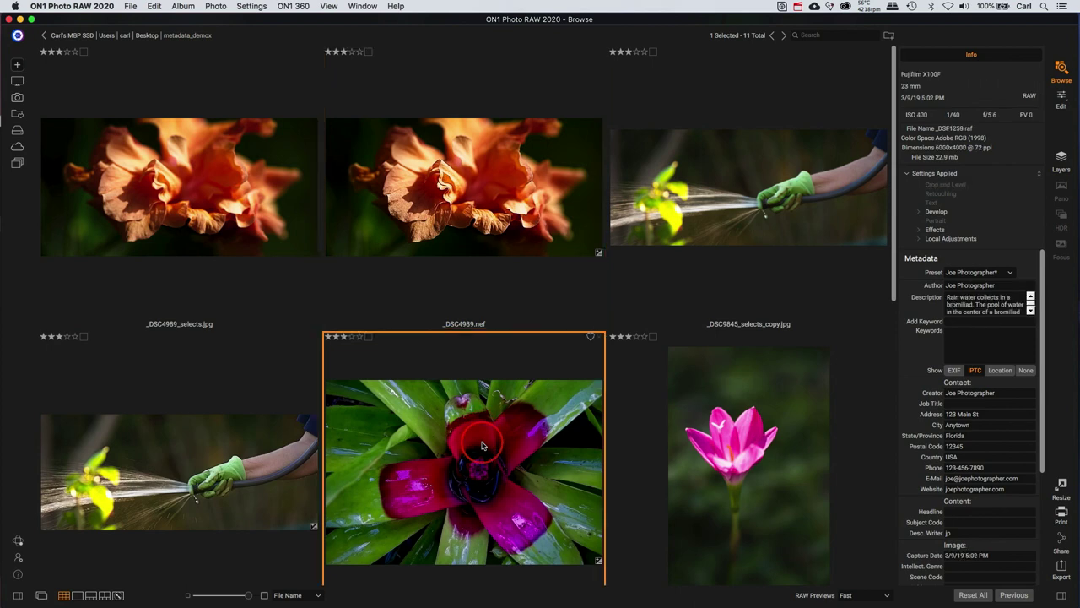
{"action": "left_click", "coordinate": [472, 221]}
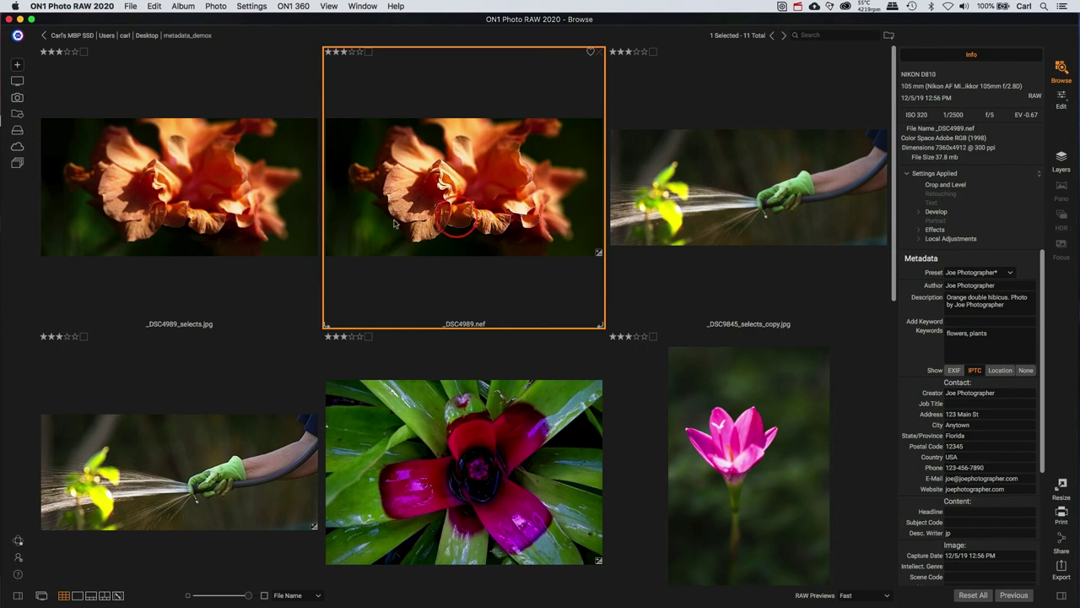
{"action": "left_click", "coordinate": [148, 223]}
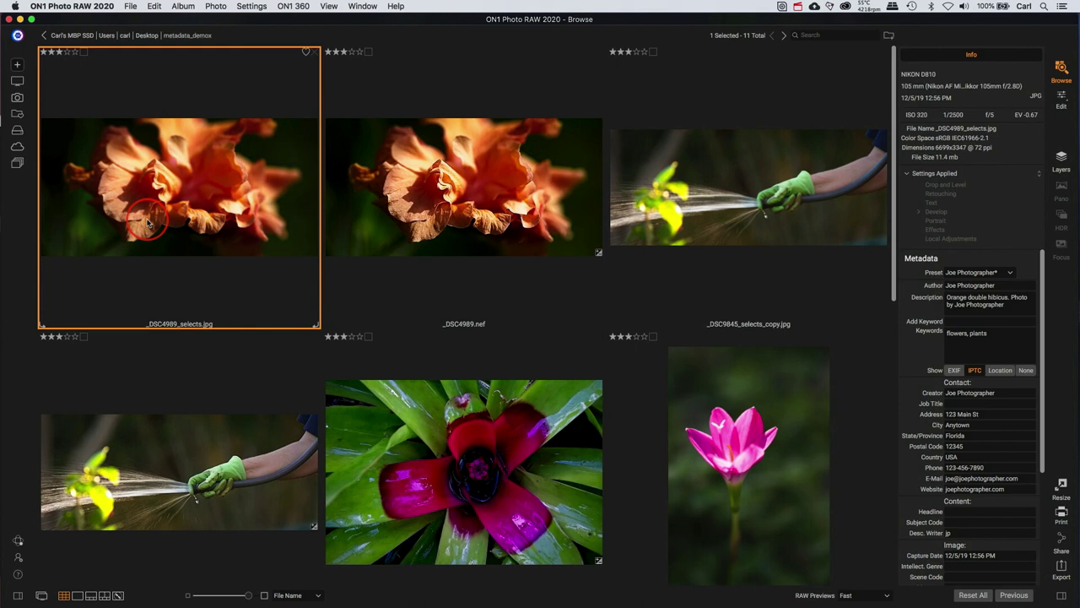
Step: Embed the metadata into _DSC4989_selects.jpg with Photo > Embed Metadata and confirm
{"action": "left_click", "coordinate": [216, 7]}
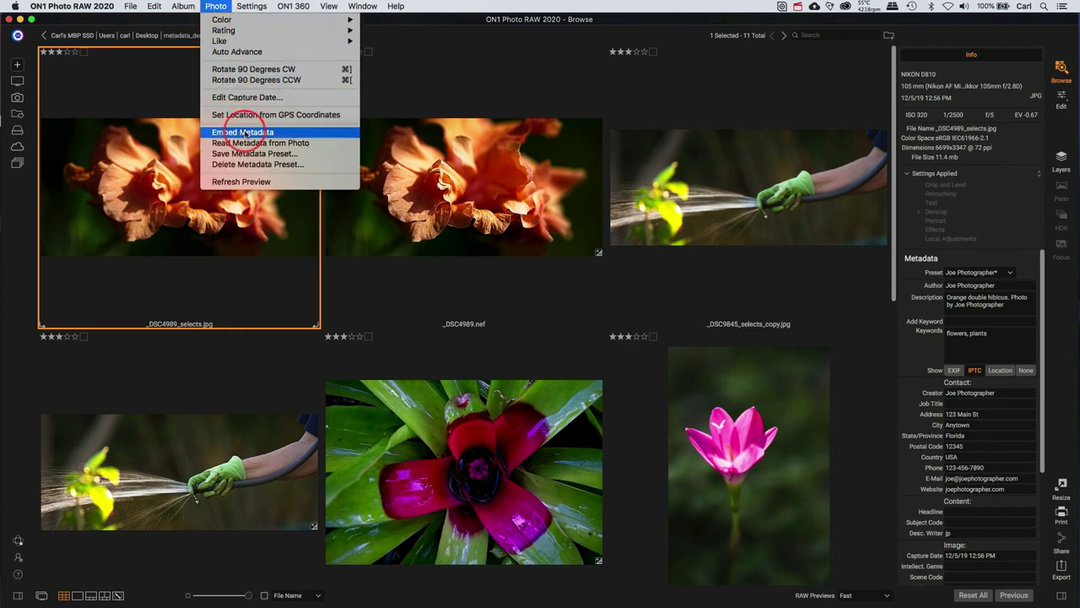
{"action": "left_click", "coordinate": [243, 133]}
{"action": "left_click", "coordinate": [639, 347]}
{"action": "left_click", "coordinate": [639, 347]}
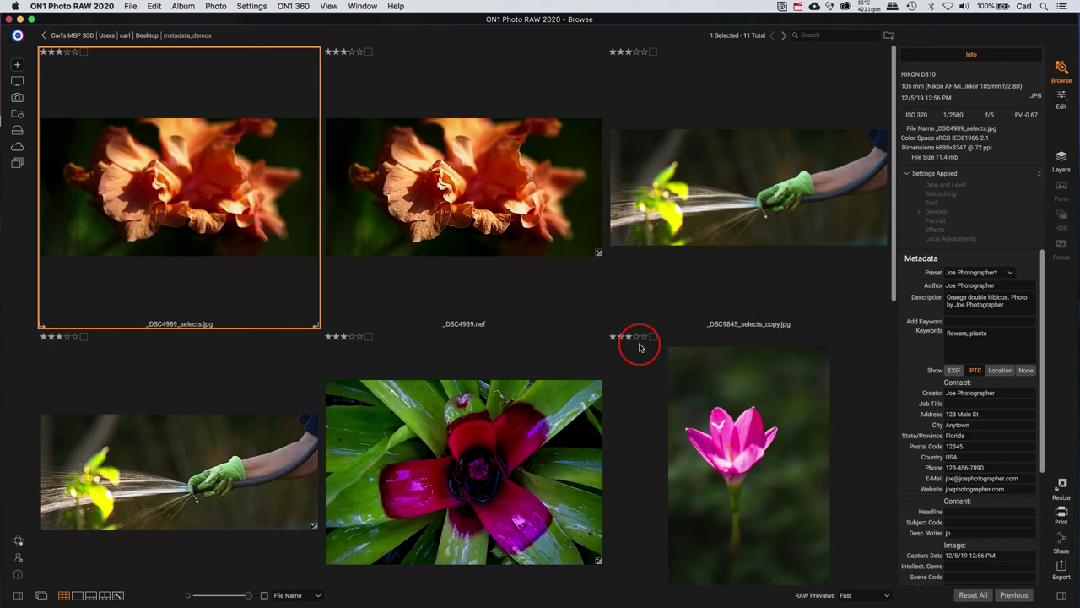
Step: Export the bromeliad raw _DSF1258.raf with the default JPEG settings as _DSF1258_selects.jpg
{"action": "scroll", "coordinate": [517, 469], "scroll_direction": "down", "scroll_amount": 3}
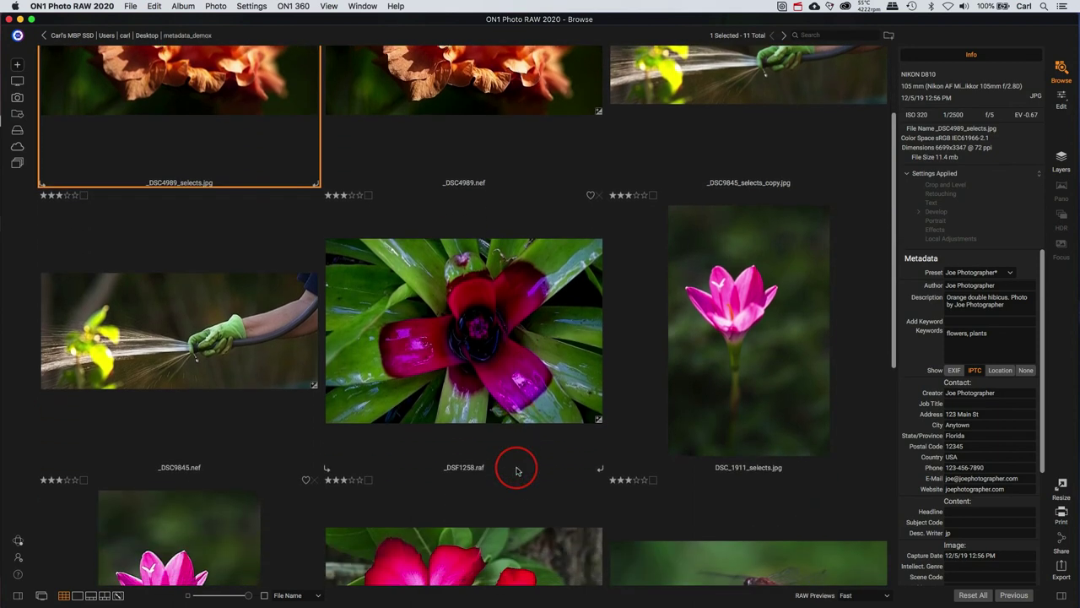
{"action": "left_click", "coordinate": [485, 358]}
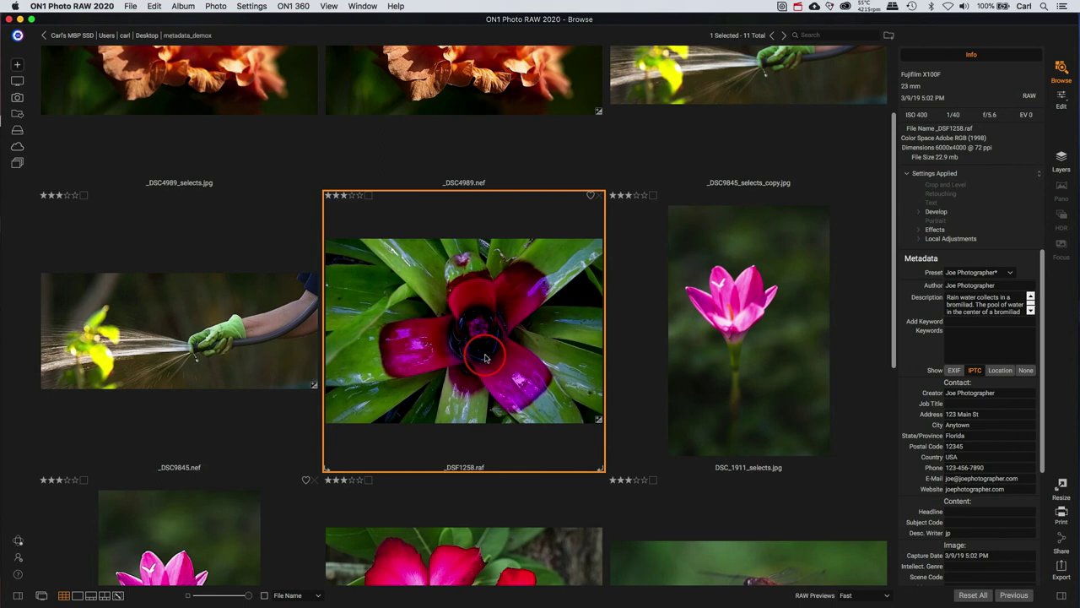
{"action": "left_click", "coordinate": [1062, 566]}
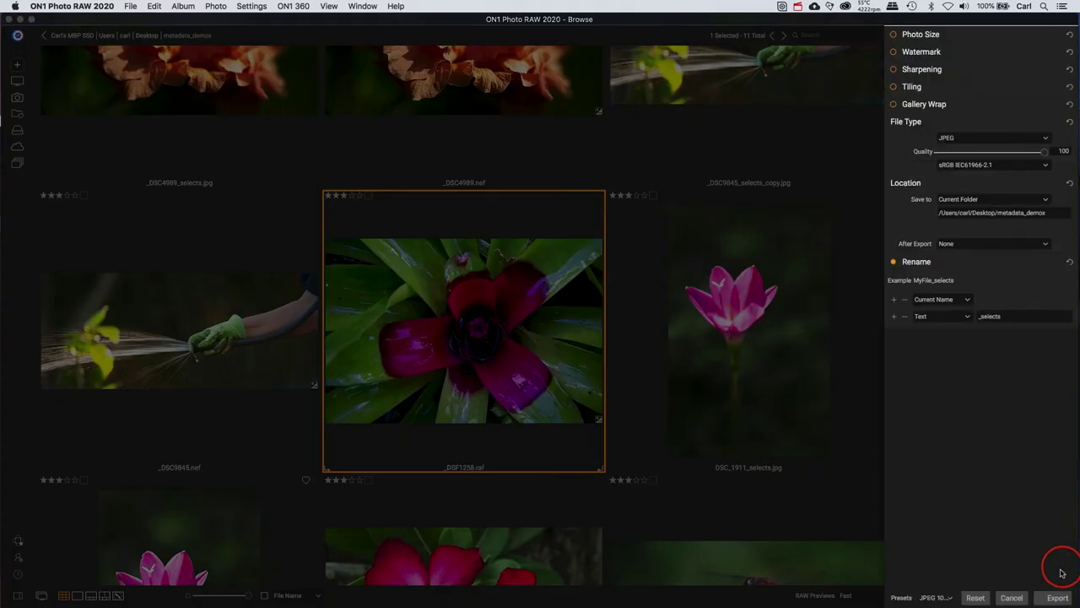
{"action": "left_click", "coordinate": [1057, 596]}
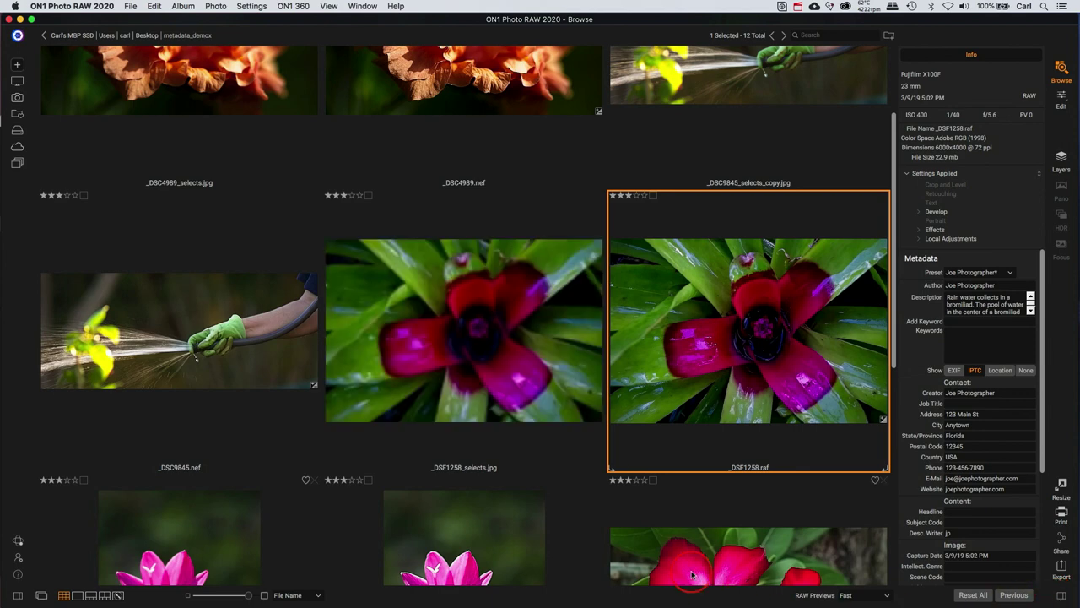
Step: Compare the Metadata panels of _DSF1258_selects.jpg and _DSF1258.raf, ending on the JPG
{"action": "left_click", "coordinate": [428, 306]}
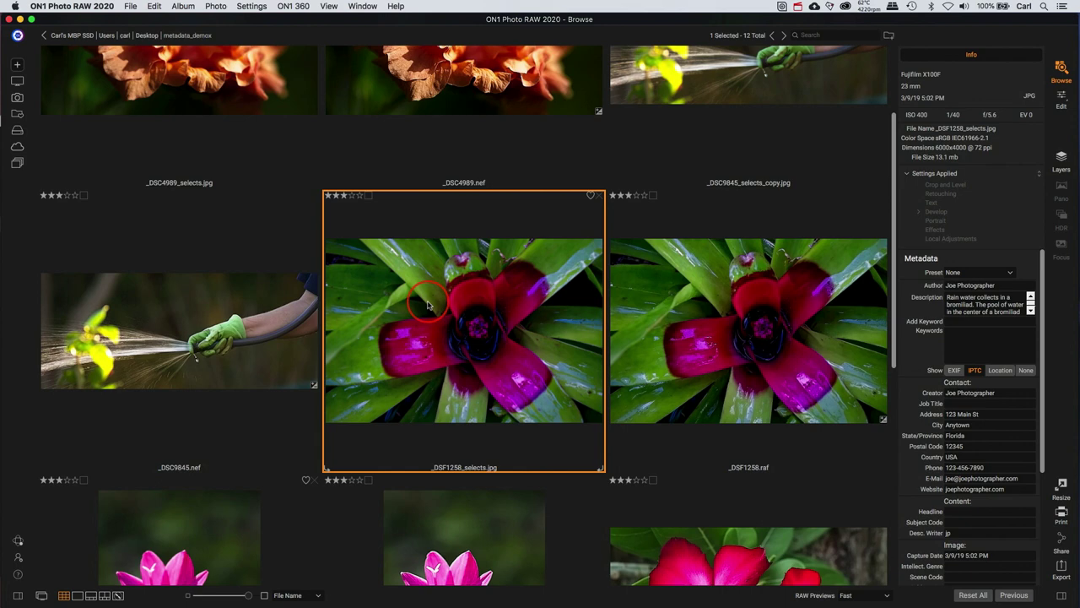
{"action": "left_click", "coordinate": [838, 298]}
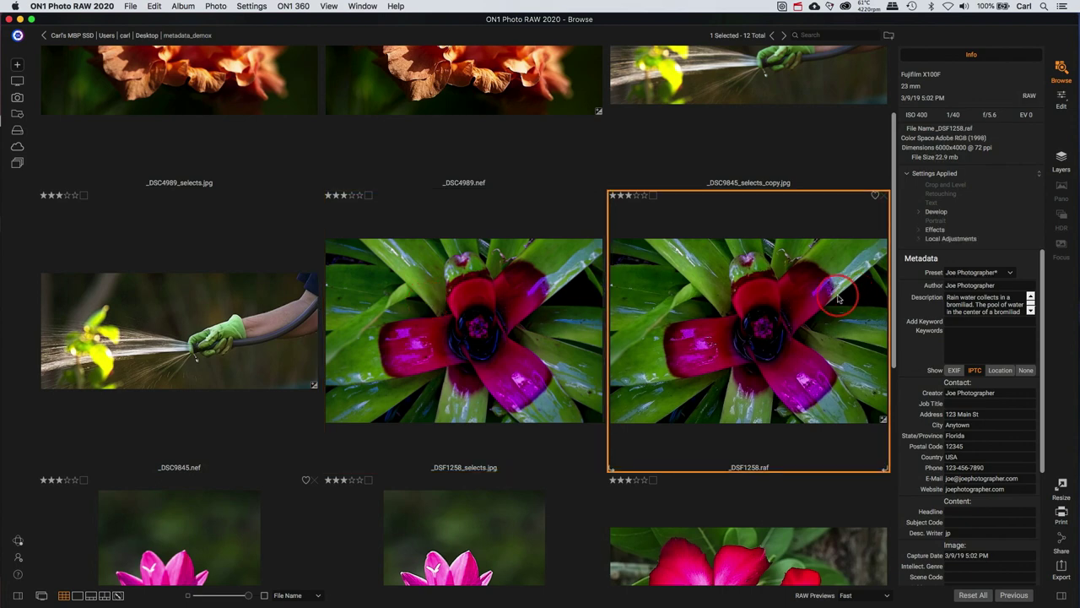
{"action": "left_click", "coordinate": [581, 309]}
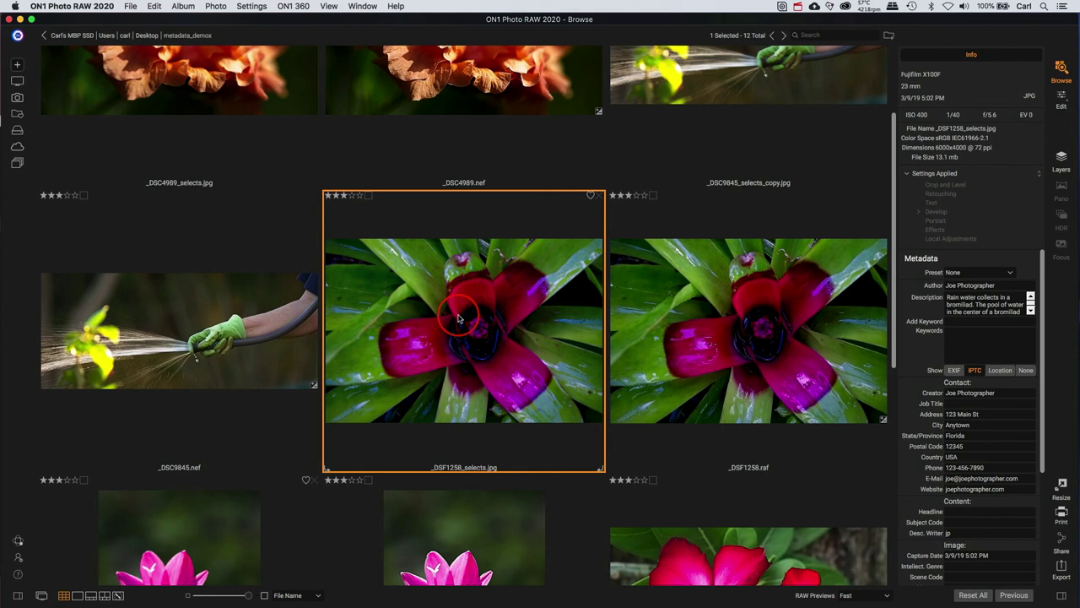
Step: Open File > Import from Device to list the memory card's 160 NEF files
{"action": "left_click", "coordinate": [131, 8]}
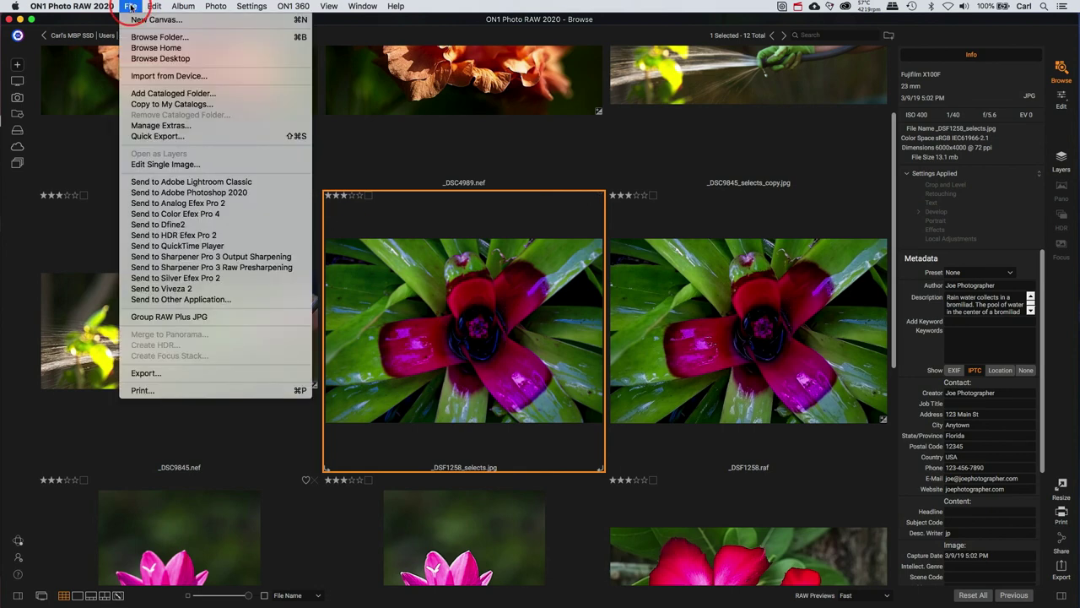
{"action": "left_click", "coordinate": [151, 76]}
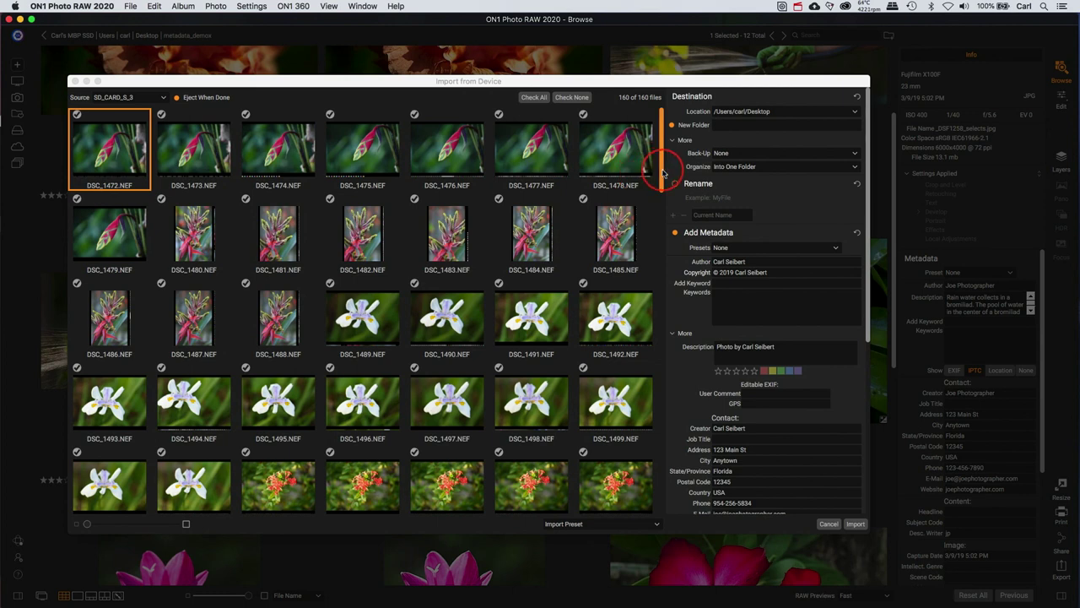
{"action": "mouse_move", "coordinate": [663, 173]}
{"action": "left_mouse_down"}
{"action": "mouse_move", "coordinate": [670, 245]}
{"action": "mouse_move", "coordinate": [664, 165]}
{"action": "left_mouse_up"}
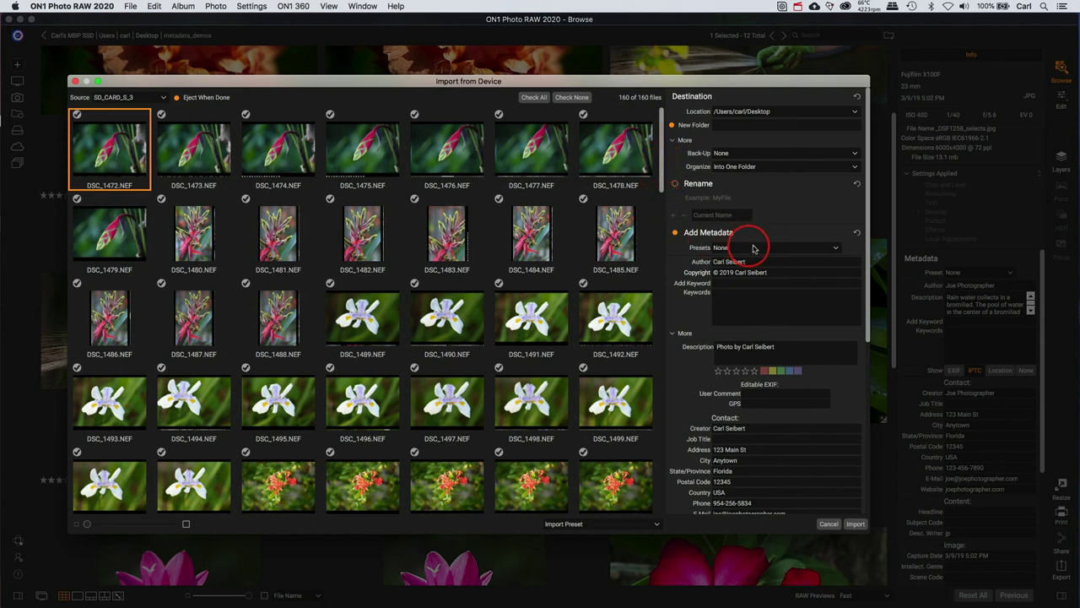
Step: Look through the Add Metadata Presets list, then close it unchanged
{"action": "left_click", "coordinate": [836, 249]}
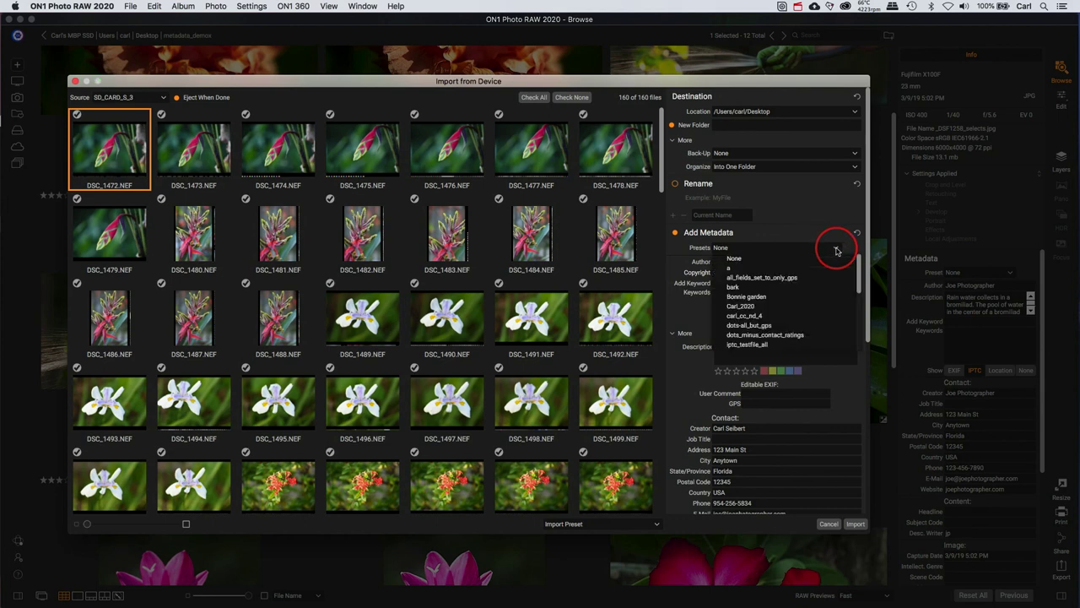
{"action": "scroll", "coordinate": [834, 318], "scroll_direction": "down", "scroll_amount": 2}
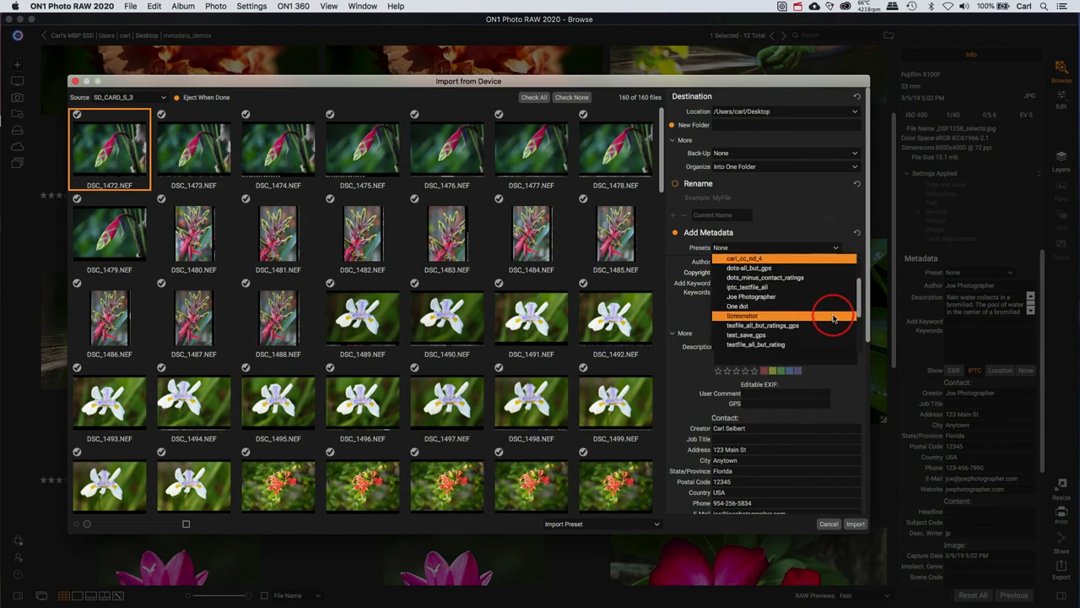
{"action": "left_click", "coordinate": [827, 292]}
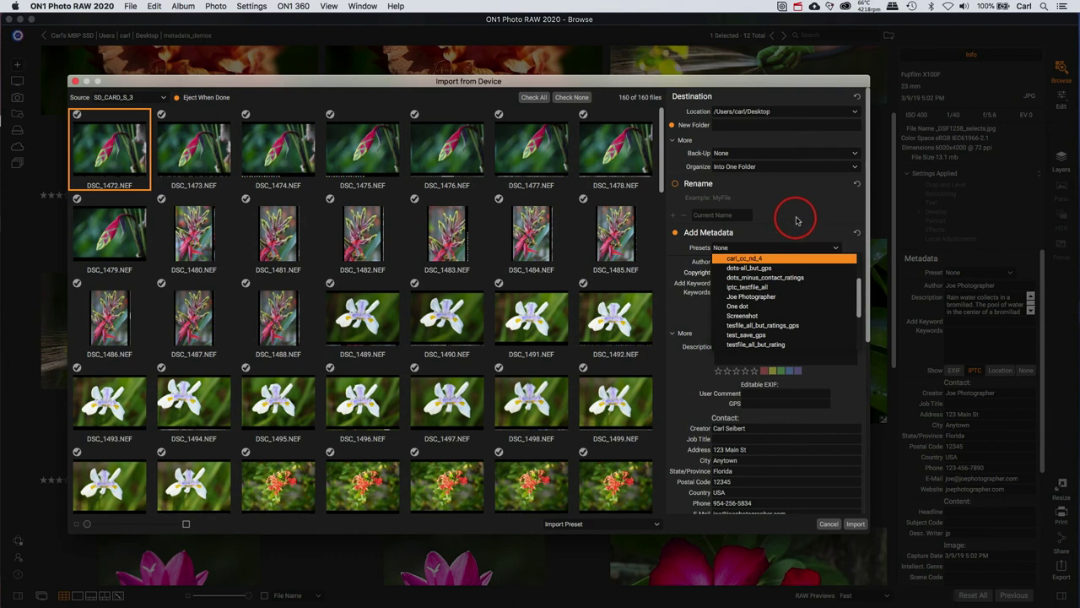
Step: Cancel the Import from Device dialog to return to the Browse grid of 12 images
{"action": "left_click", "coordinate": [827, 523]}
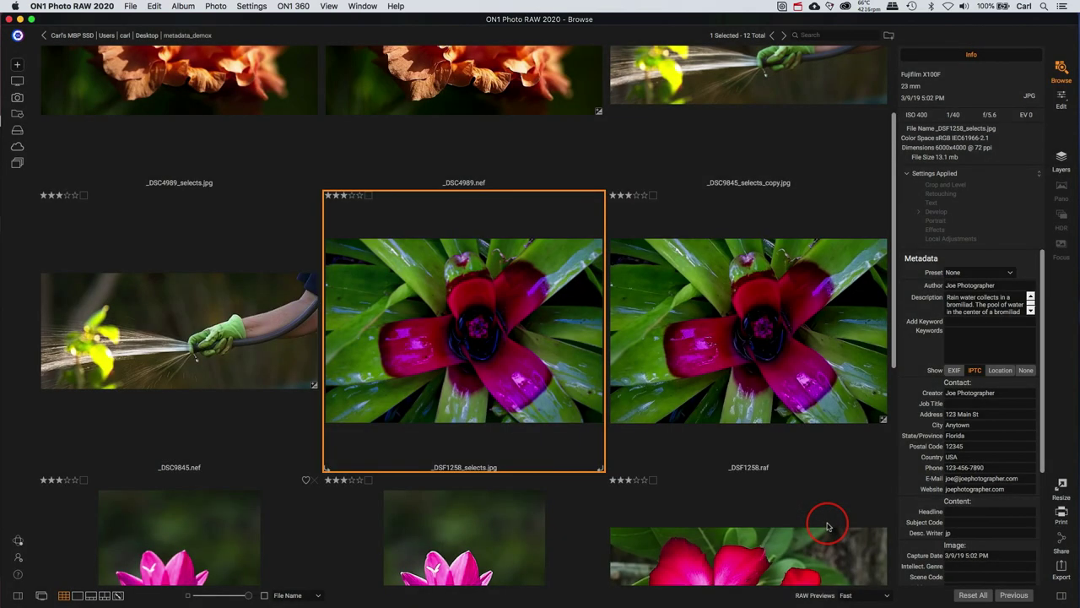